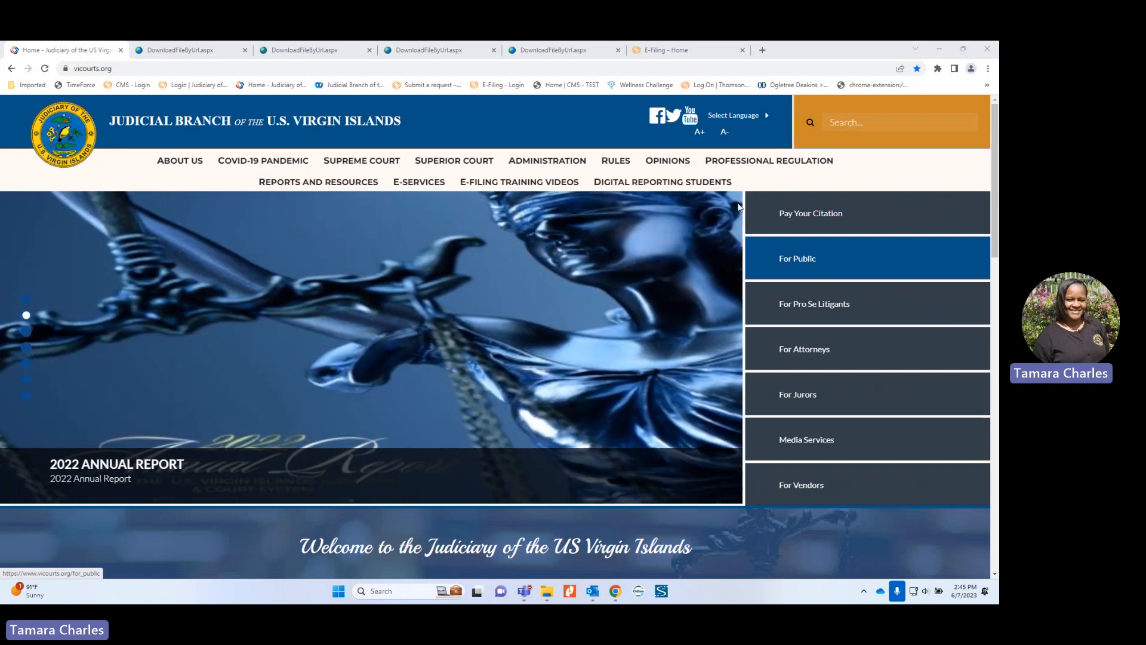
Step: From the e-filing home page, start a new filing with Filings > Create Filing
click(667, 52)
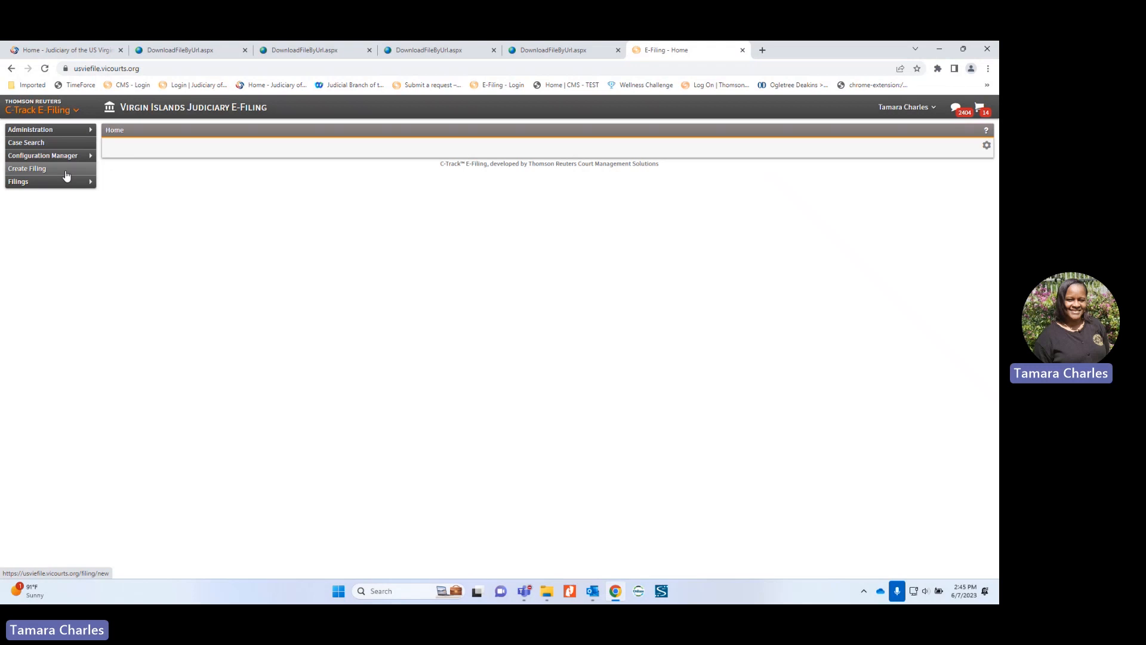
mouse_move(71, 182)
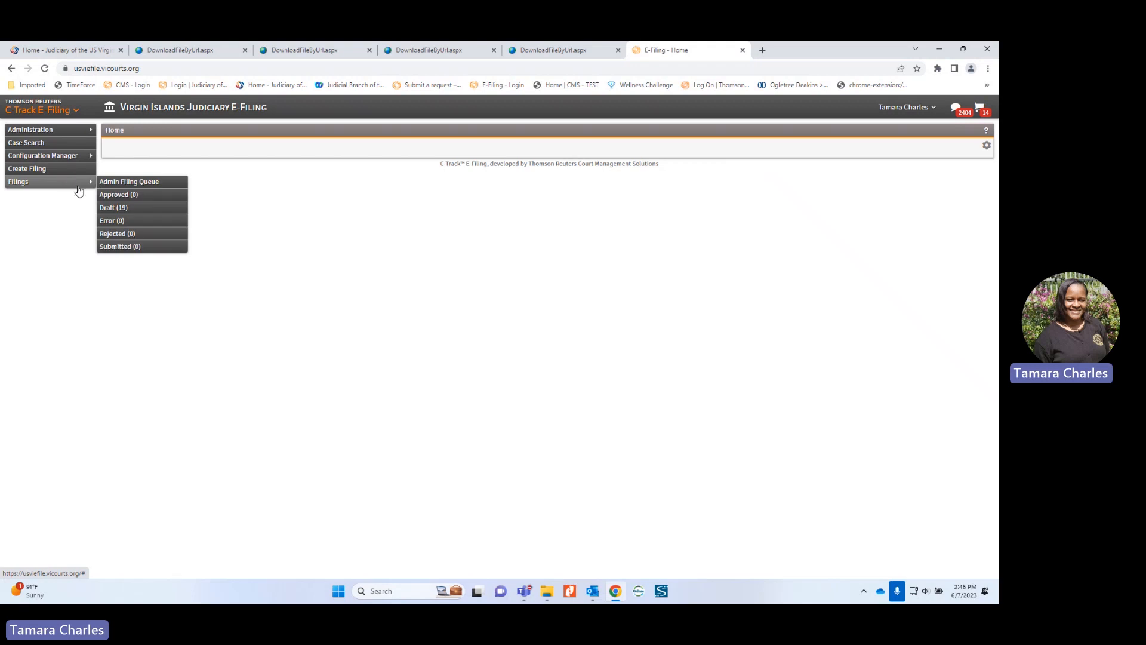
click(46, 170)
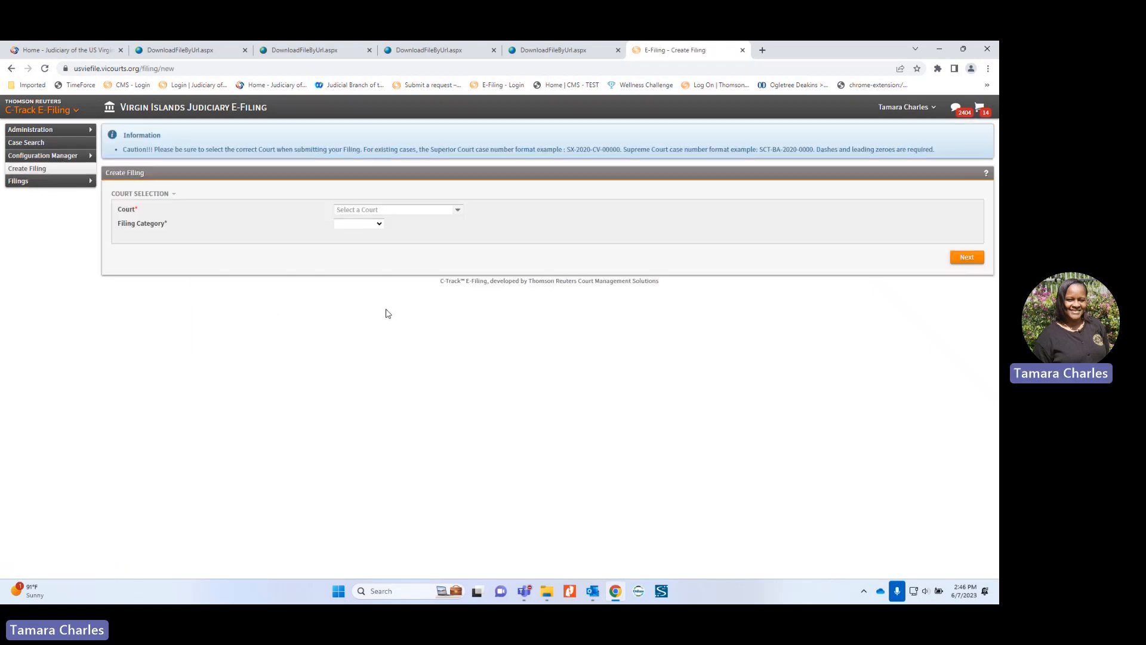
Step: Choose Superior Court of the Virgin Islands, a New Case filing, and St. Croix as location
click(405, 213)
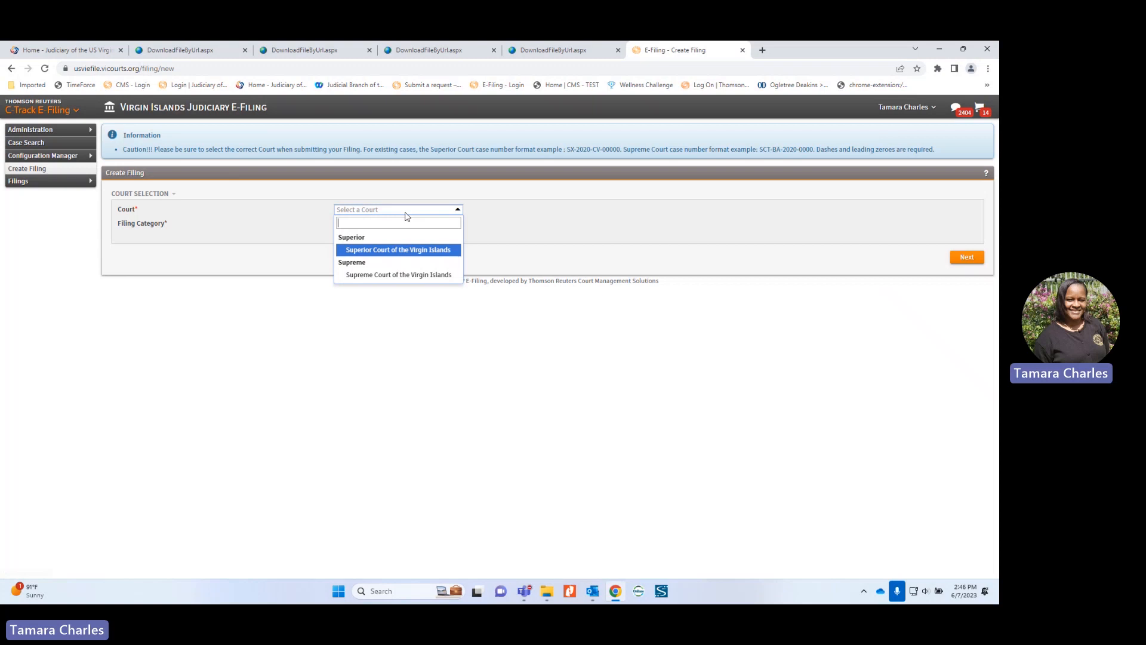
click(404, 248)
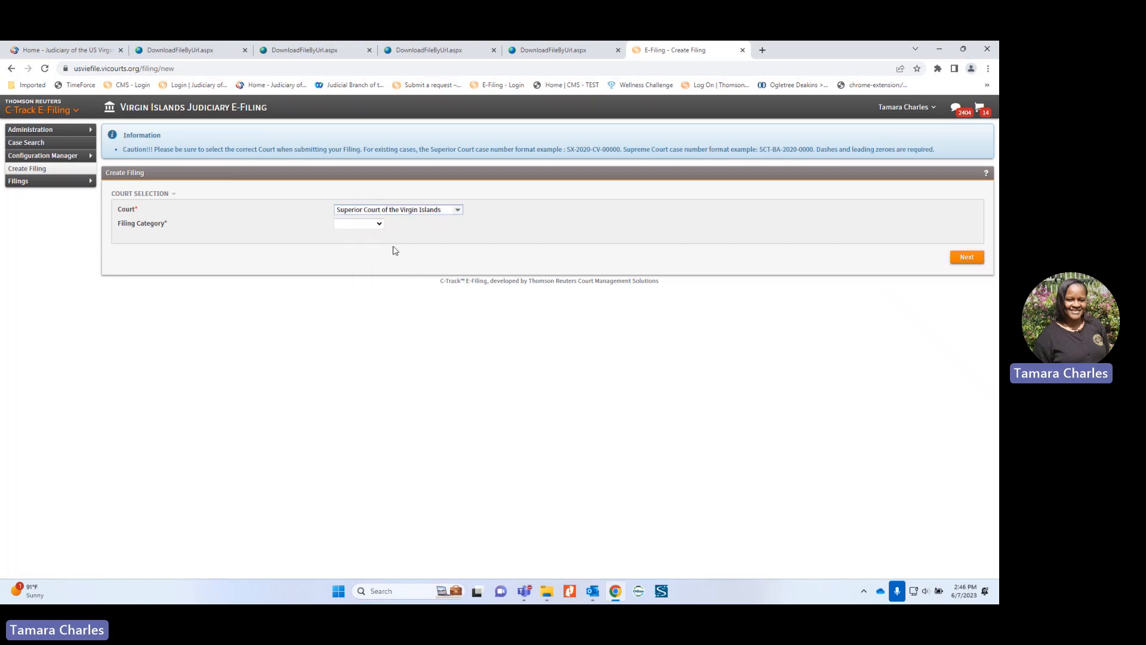
click(368, 225)
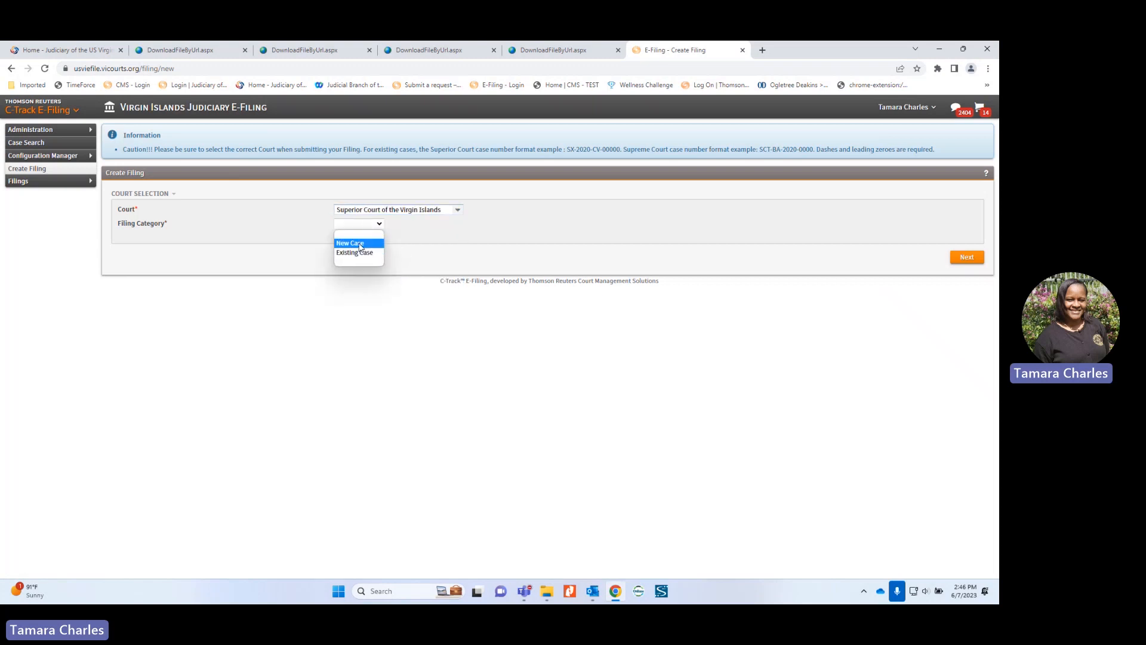
click(360, 244)
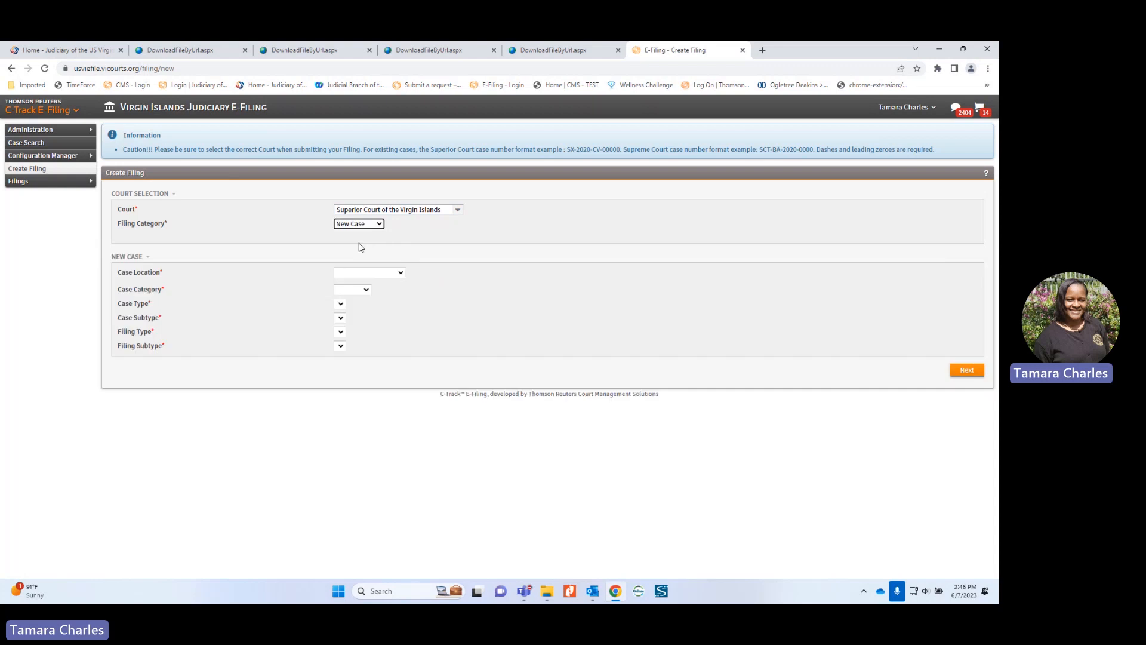
click(369, 273)
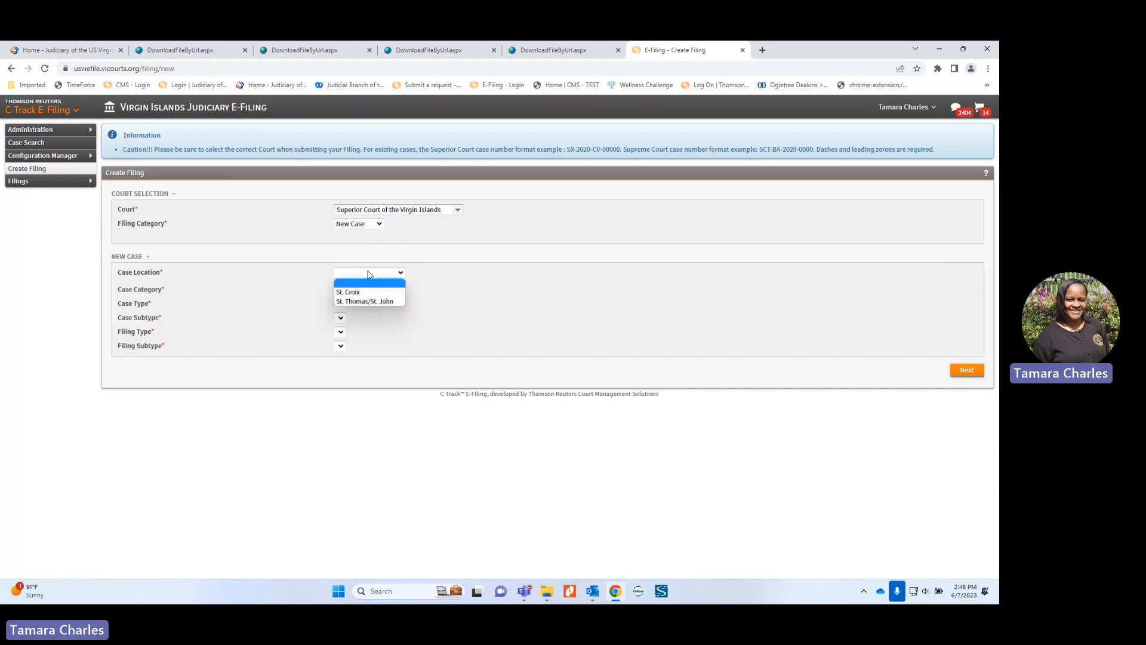
click(365, 292)
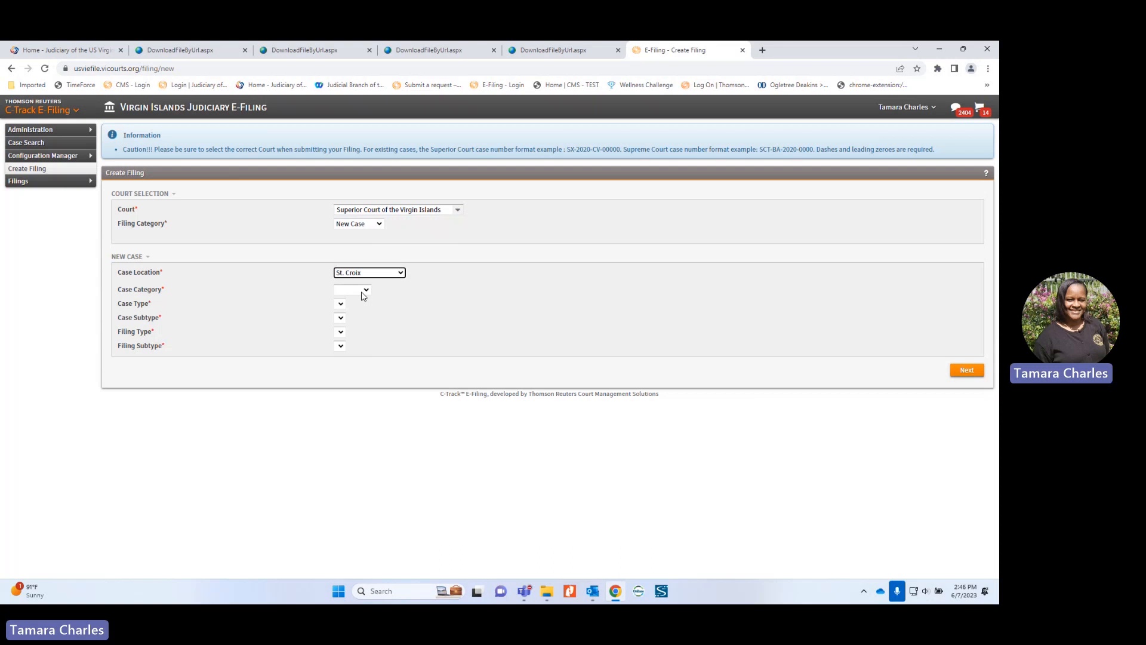
Step: Set case category Family, type Marriage, subtype Marriage - Regular, and filing type Initiating Document
click(363, 290)
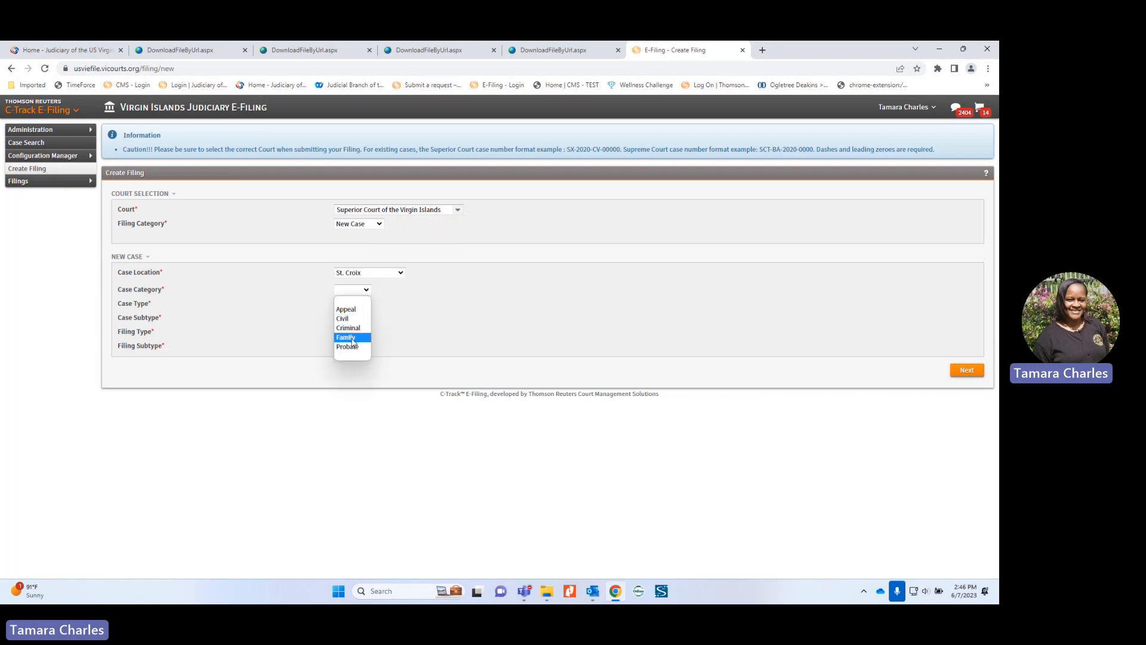
click(352, 339)
click(349, 304)
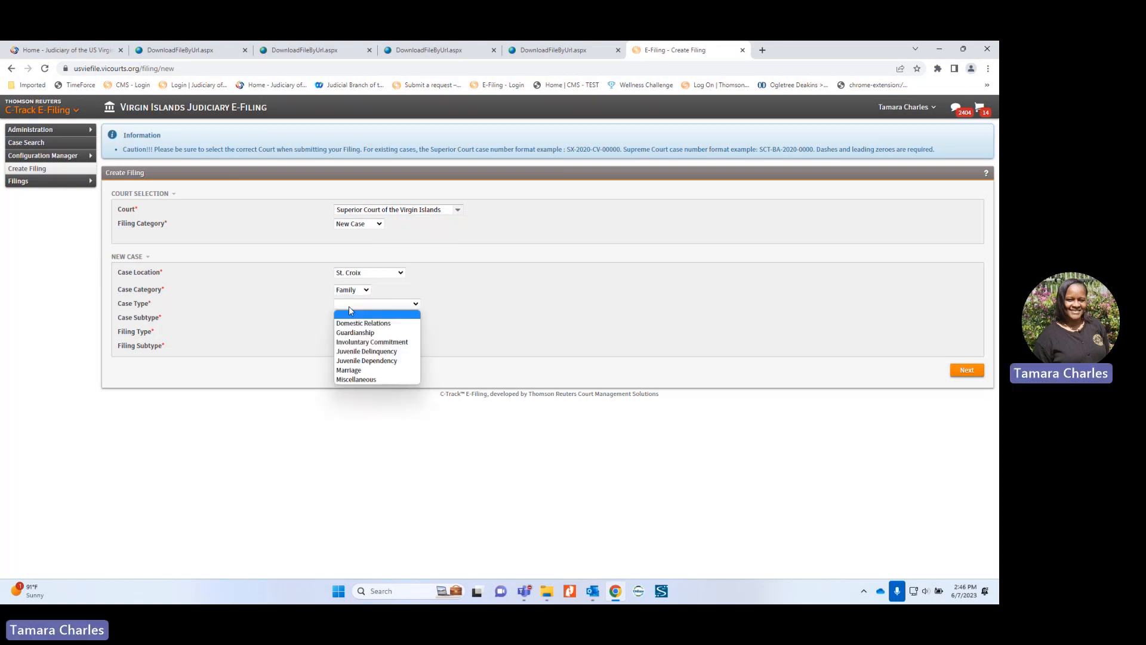
click(362, 372)
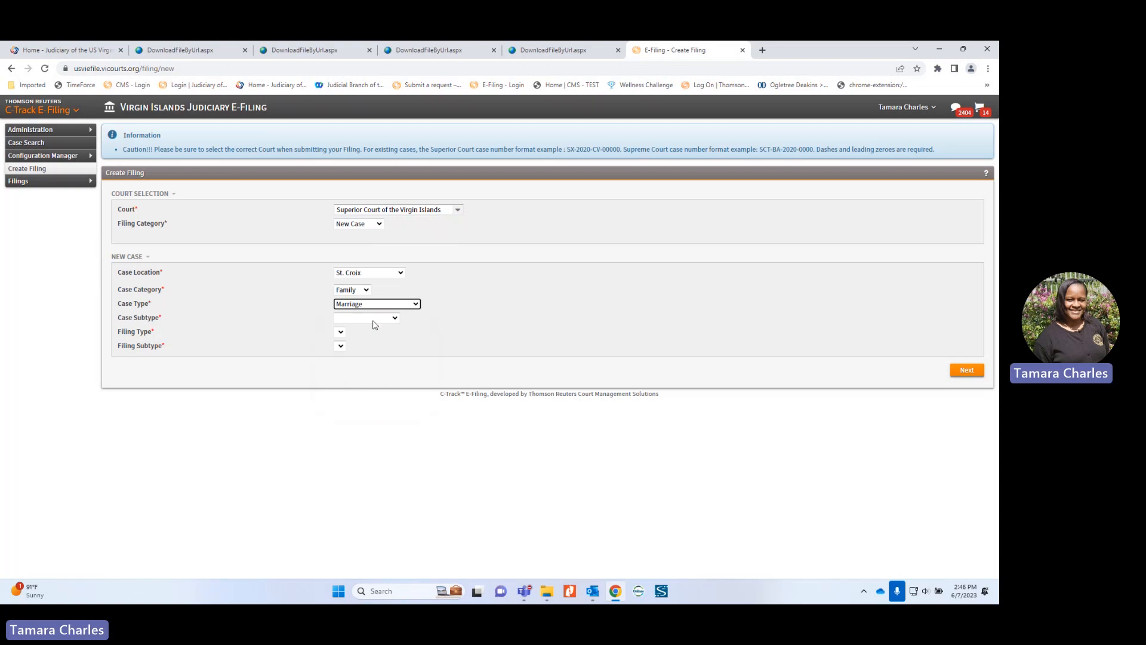
click(356, 318)
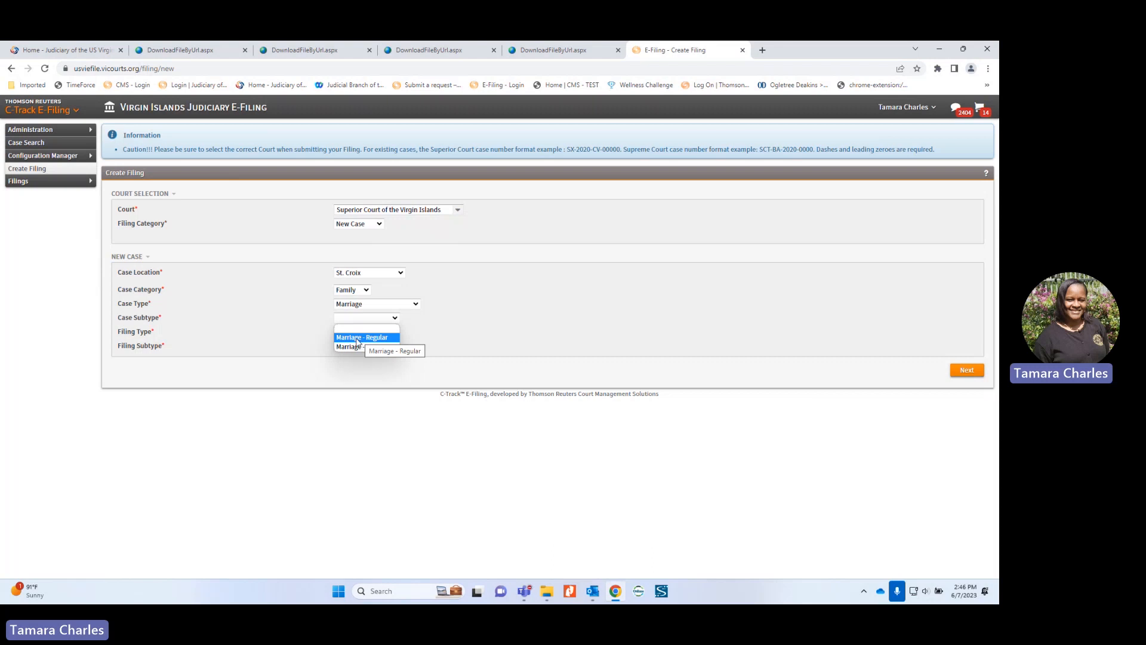
click(356, 338)
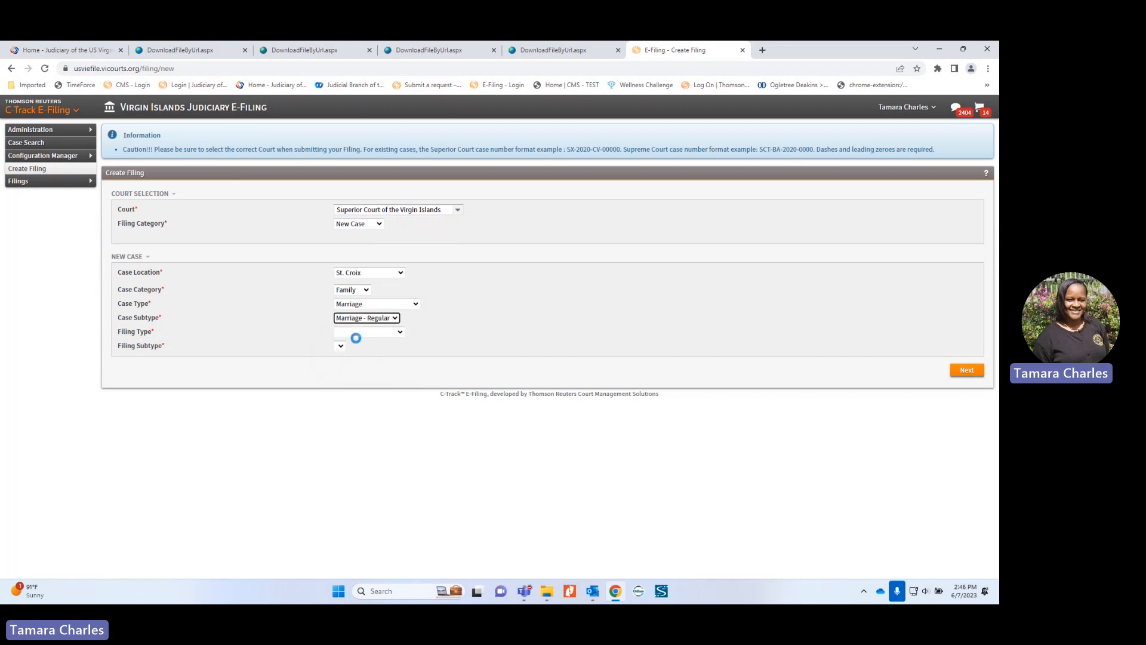
click(349, 333)
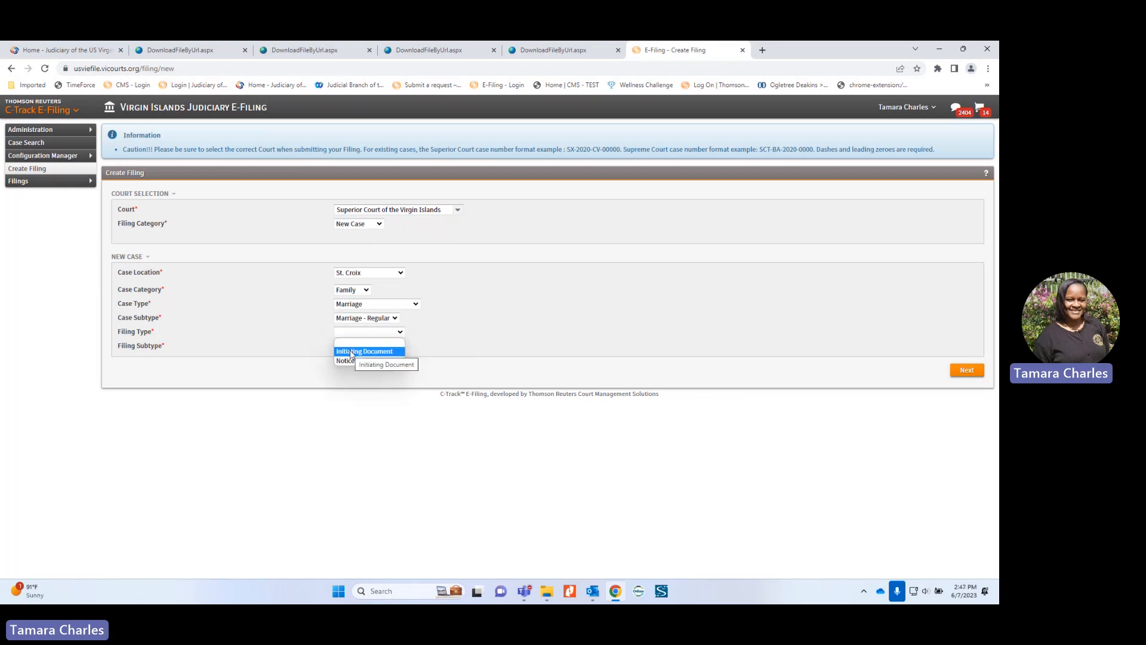
click(351, 353)
Step: Pick Marriage Application from the Filing Subtype list
click(352, 346)
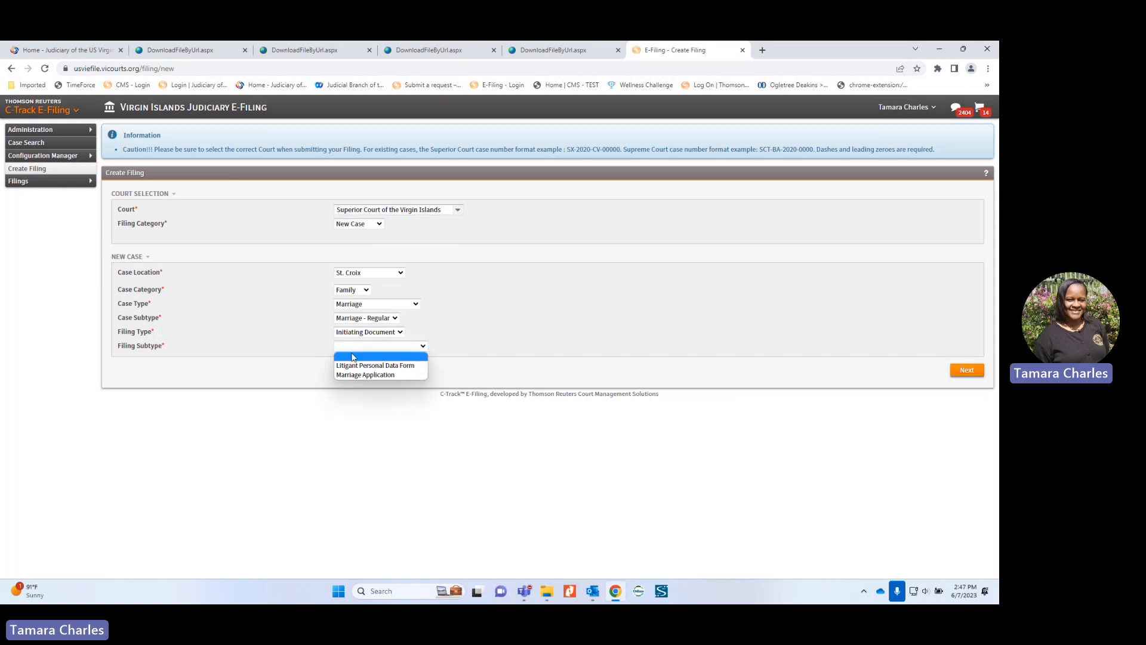
click(351, 374)
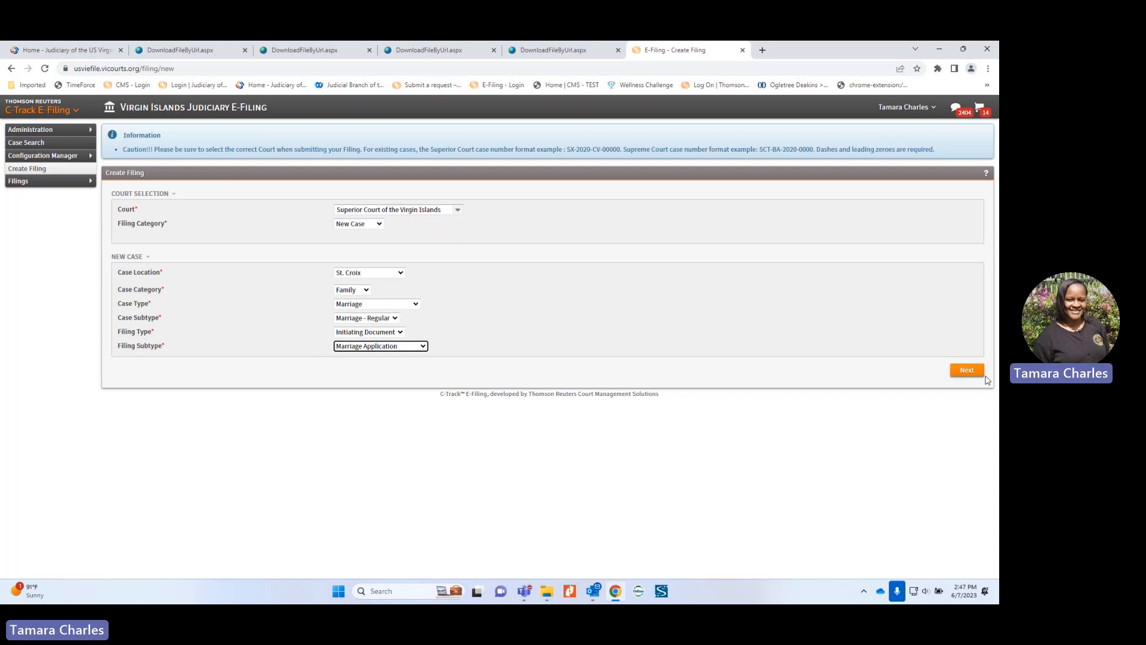
Step: Continue to Party Information and open the Add Another Case Party dialog
click(965, 371)
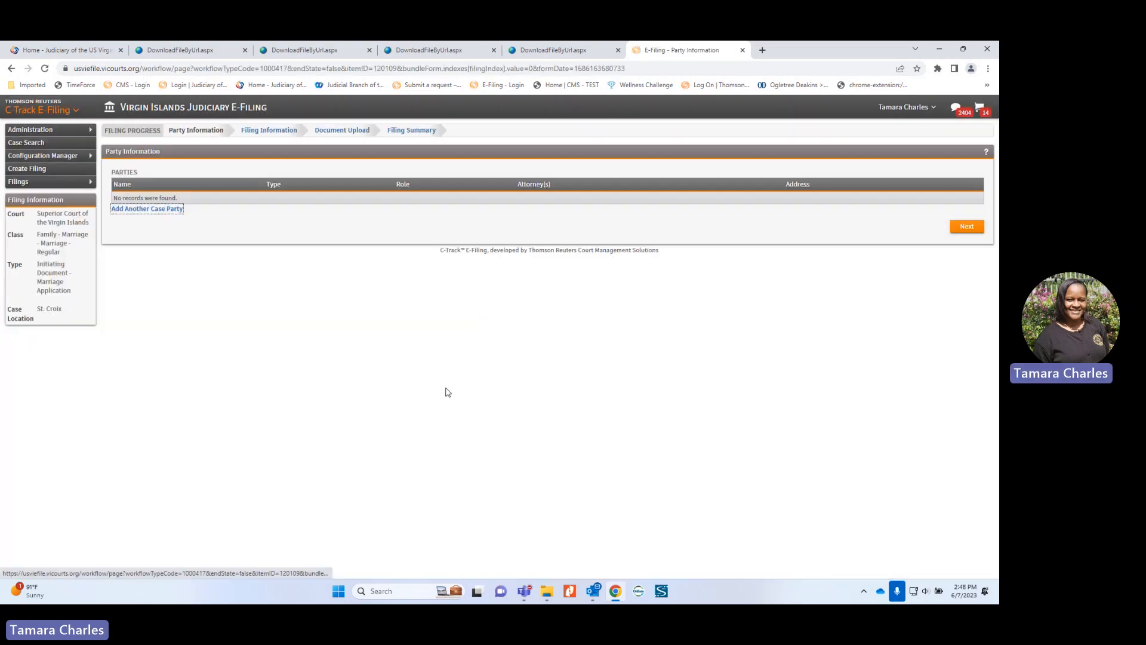
click(142, 213)
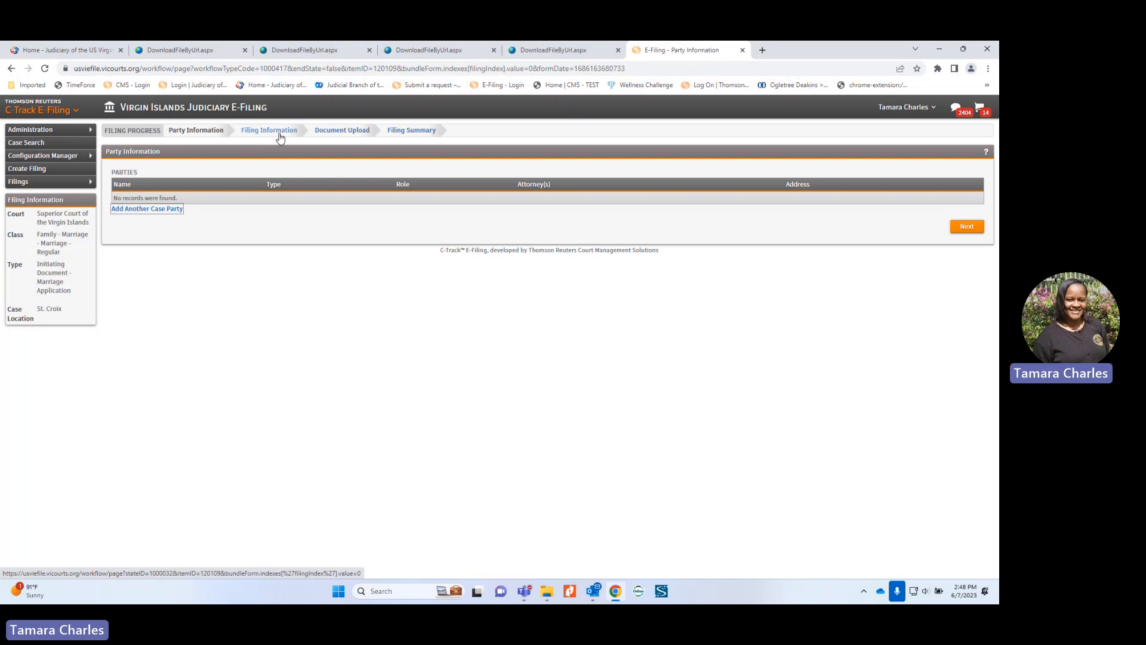
click(148, 212)
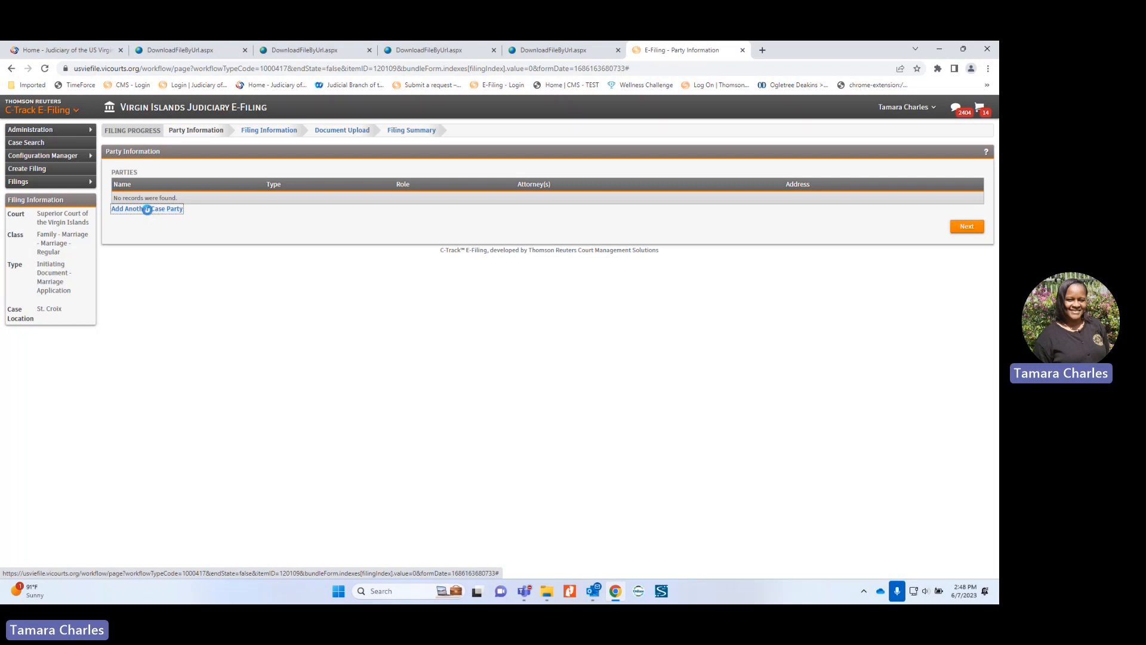
Step: Make the party a self-represented Spouse 1 Person and enter her last and first name
click(392, 195)
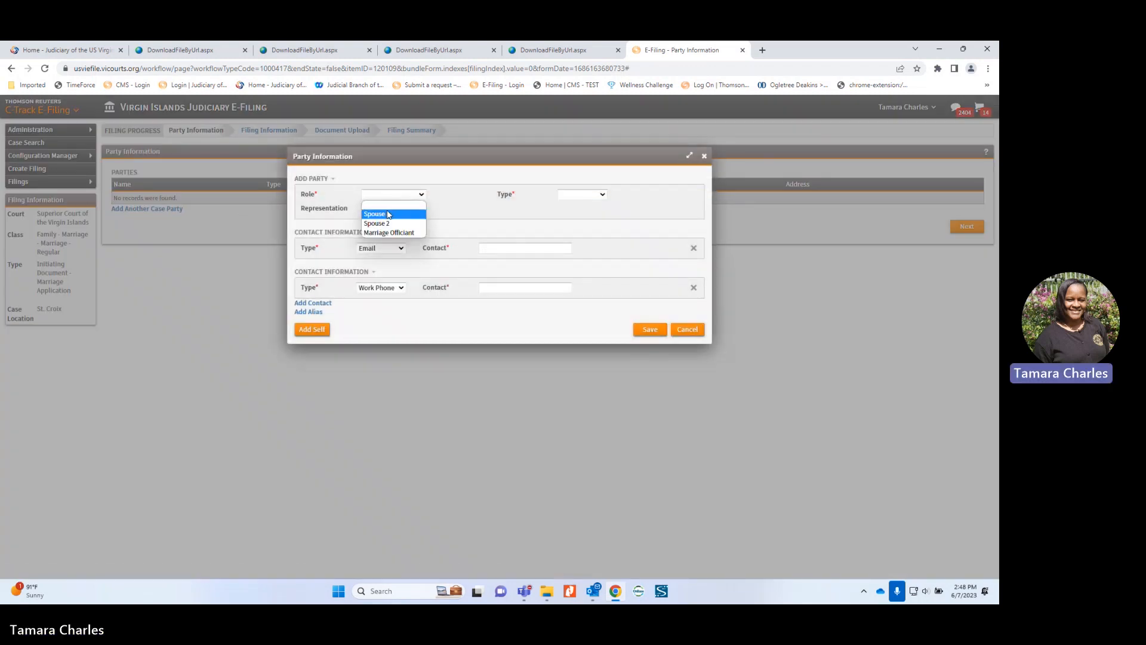
click(385, 216)
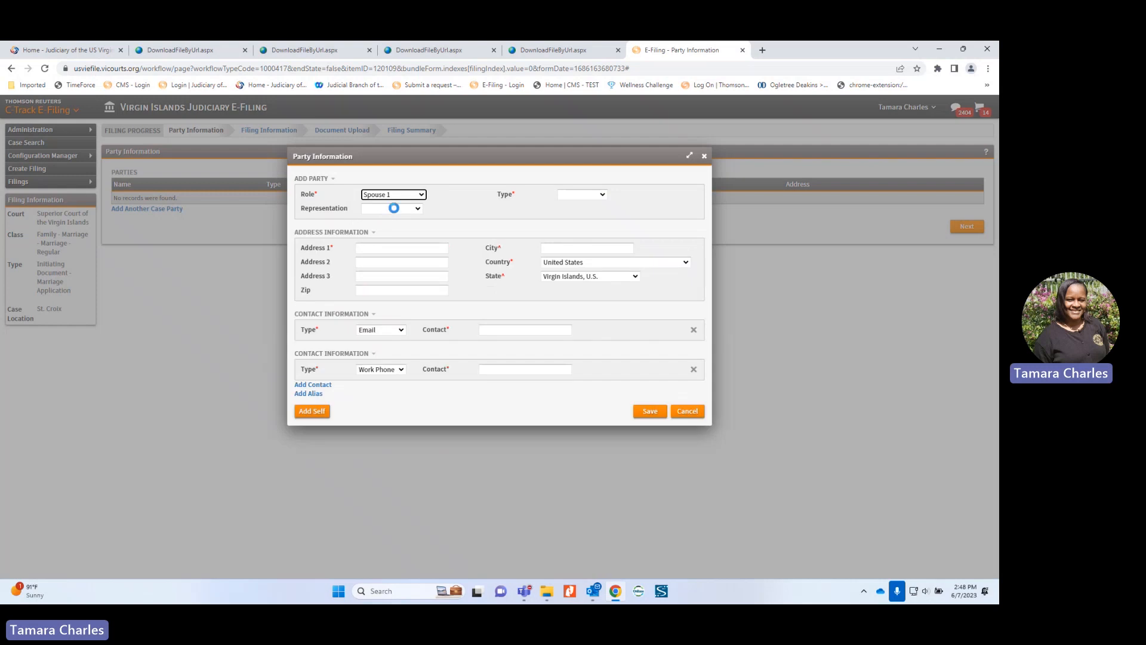
click(394, 209)
click(388, 237)
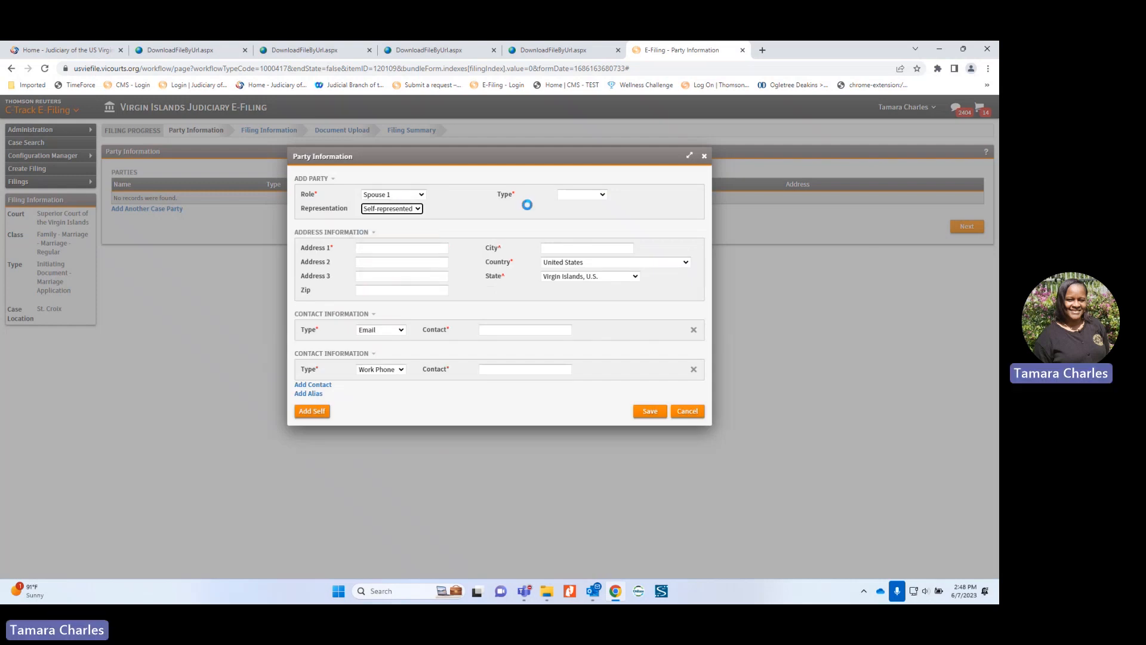
click(586, 195)
click(585, 214)
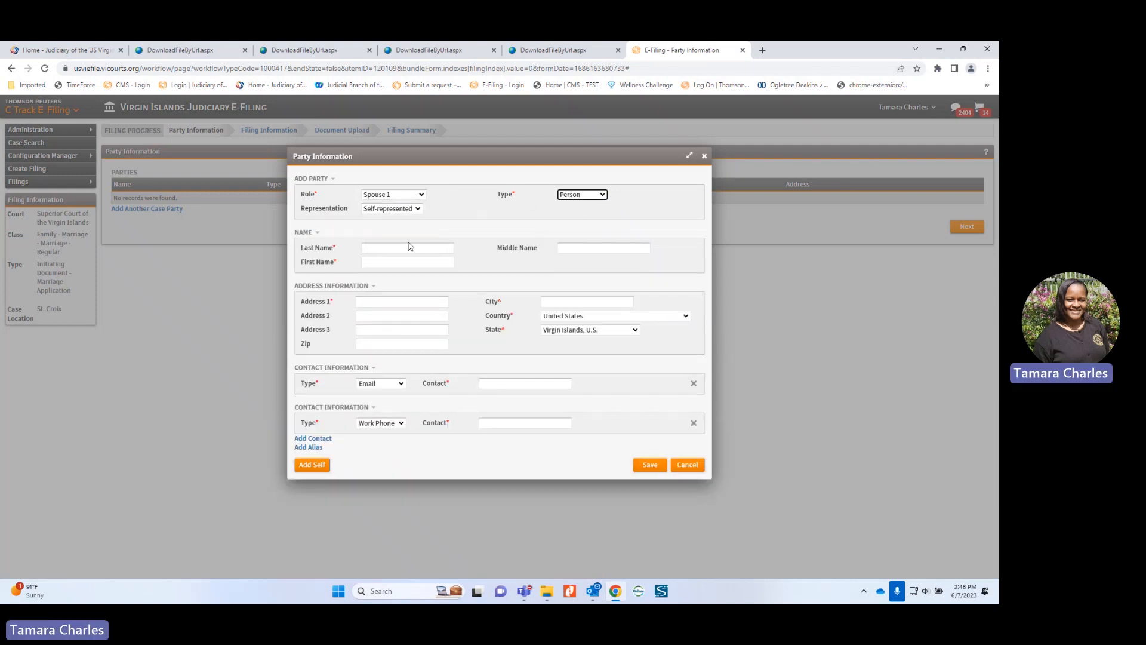
click(404, 246)
key(Tab)
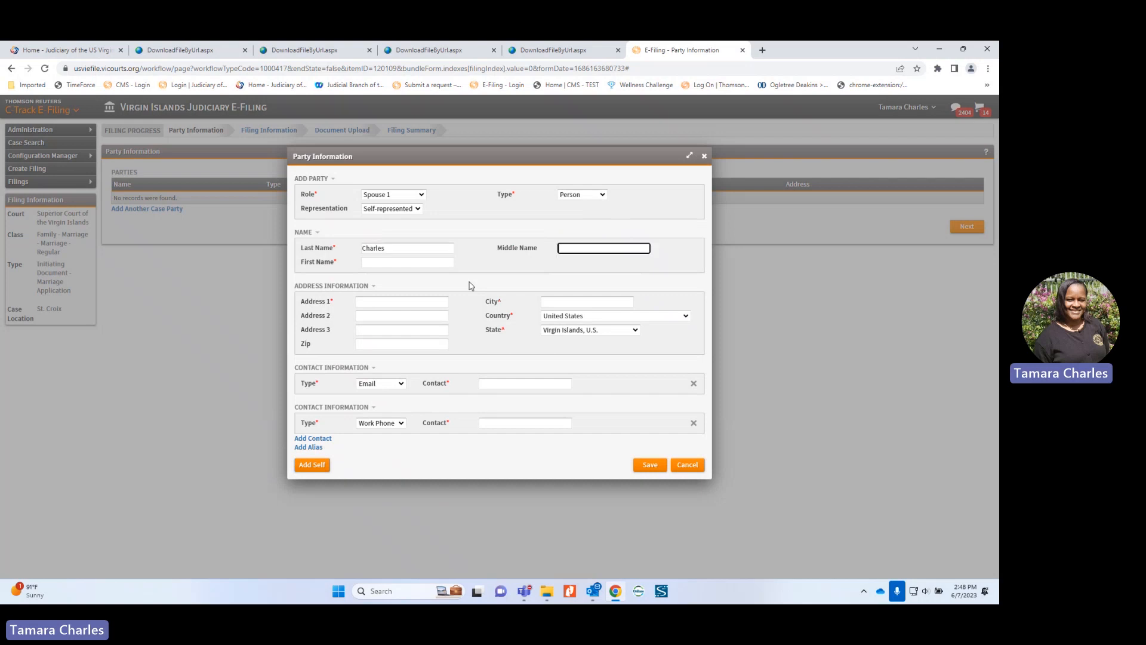
key(Tab)
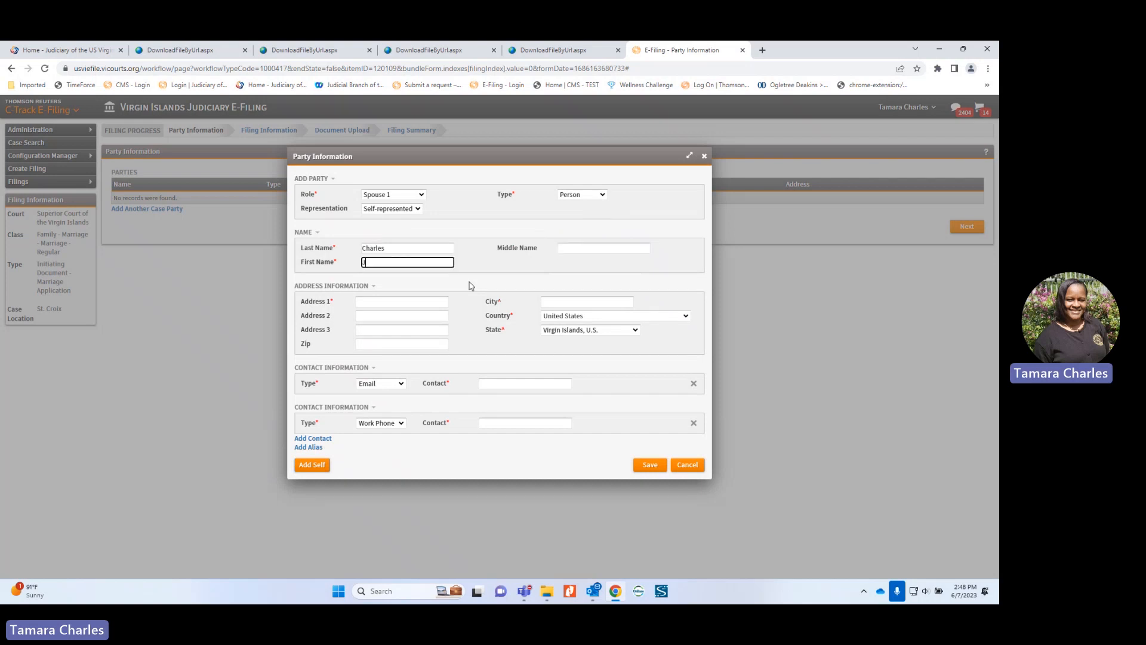
Step: Enter the first spouse's mailing address, city and zip code
click(378, 301)
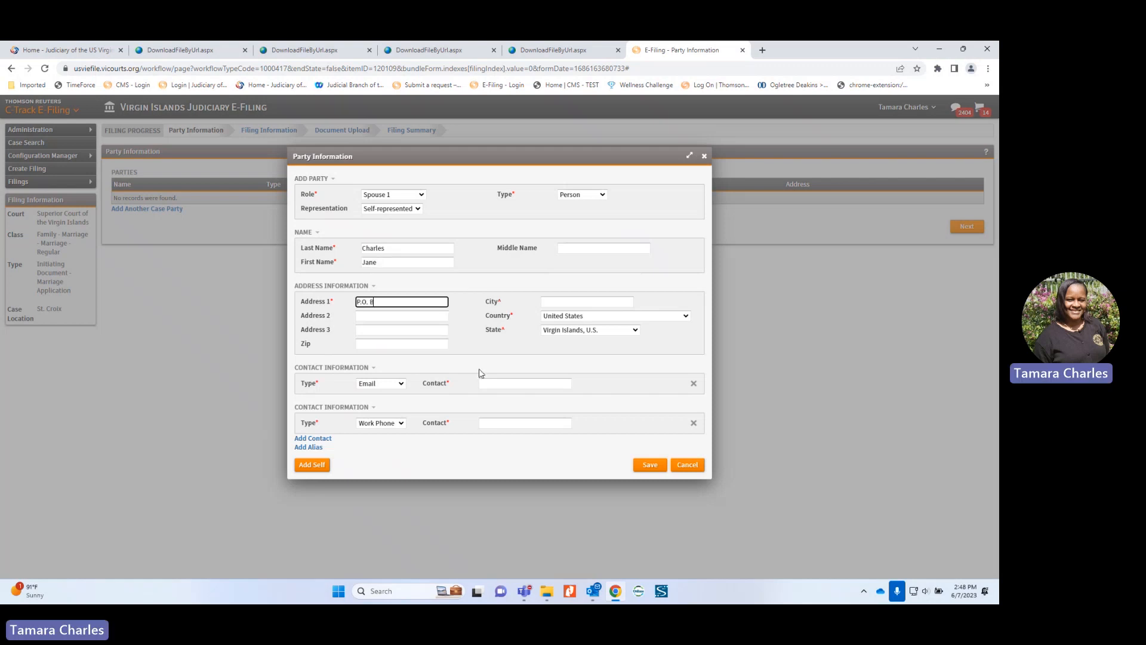
text(P.O. Box 1234)
key(Tab)
text(Christianste)
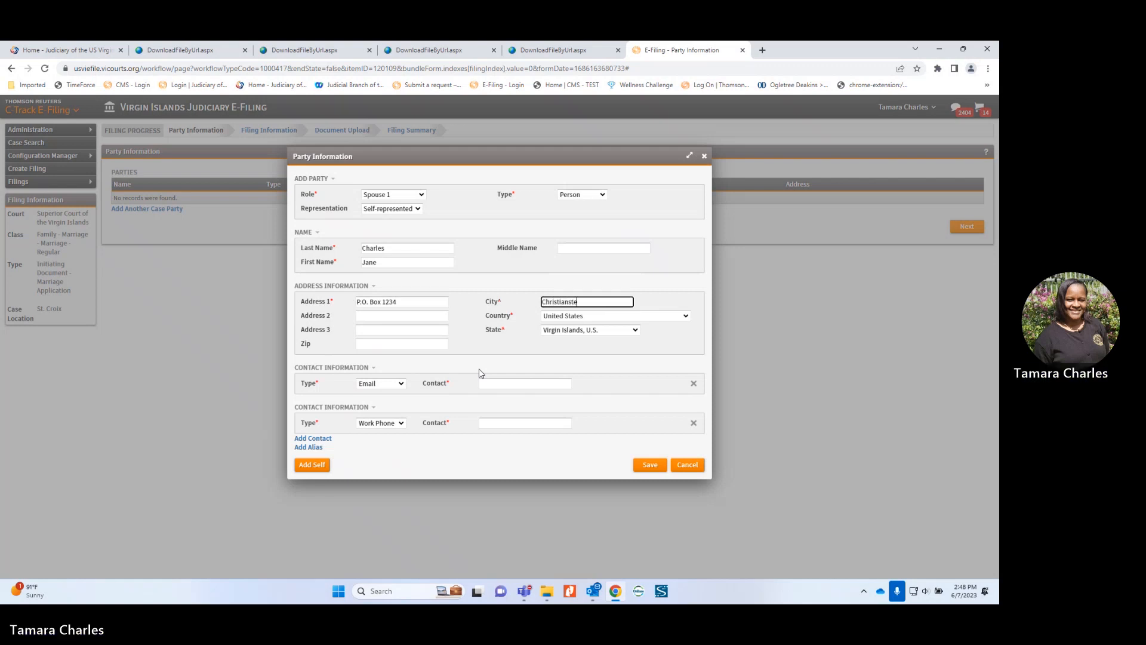
key(Tab)
key(Tab)
key(Tab)
key(Tab)
key(Tab)
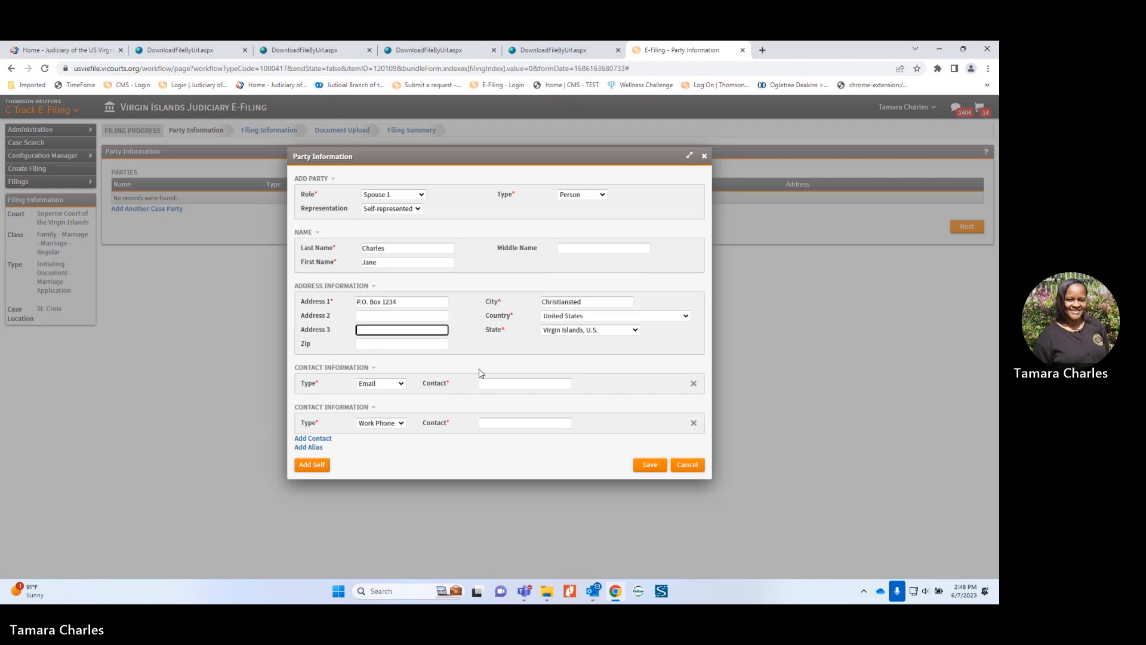
text(00821)
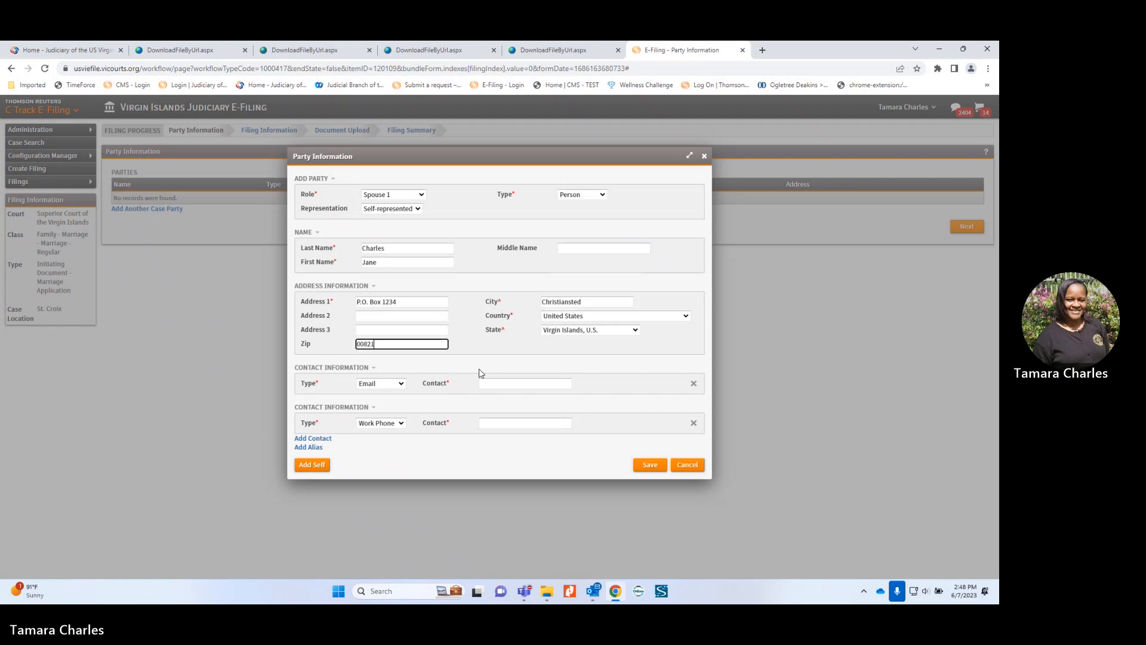
Step: Add her e-mail and a Cell Phone contact number, then save the party
click(501, 380)
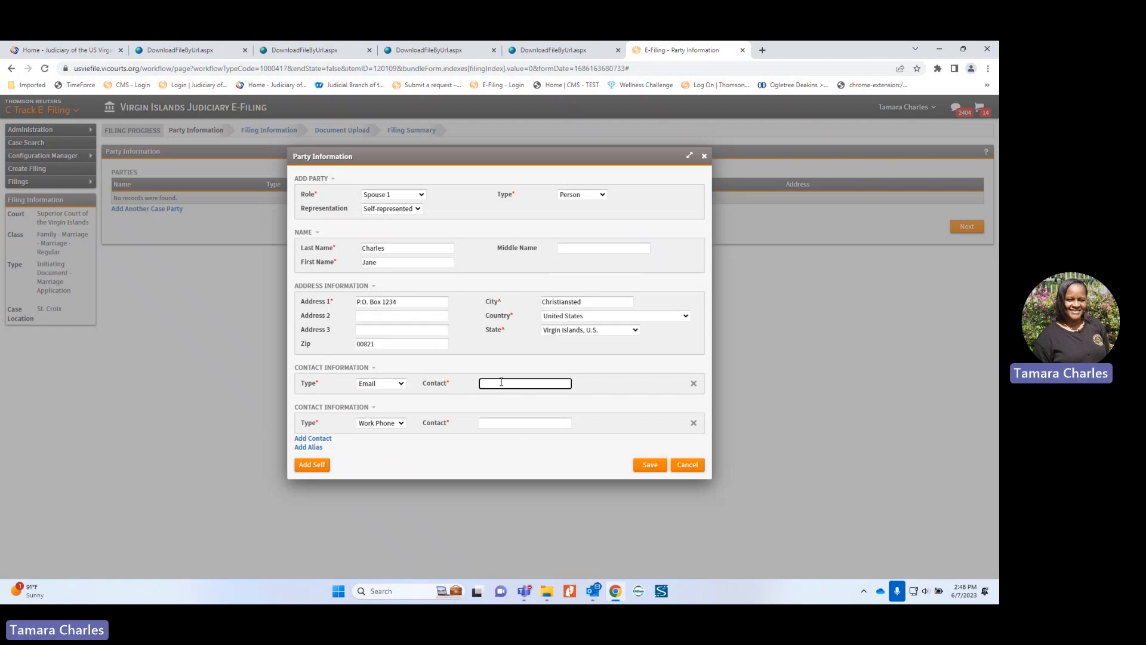
click(399, 424)
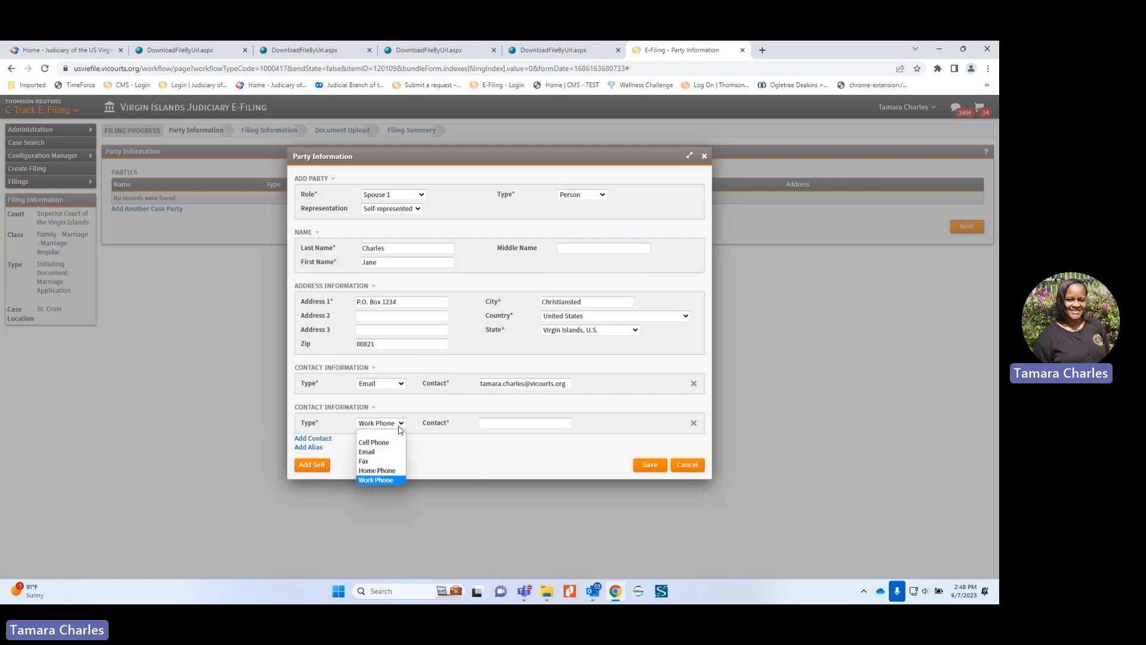
click(376, 433)
click(488, 426)
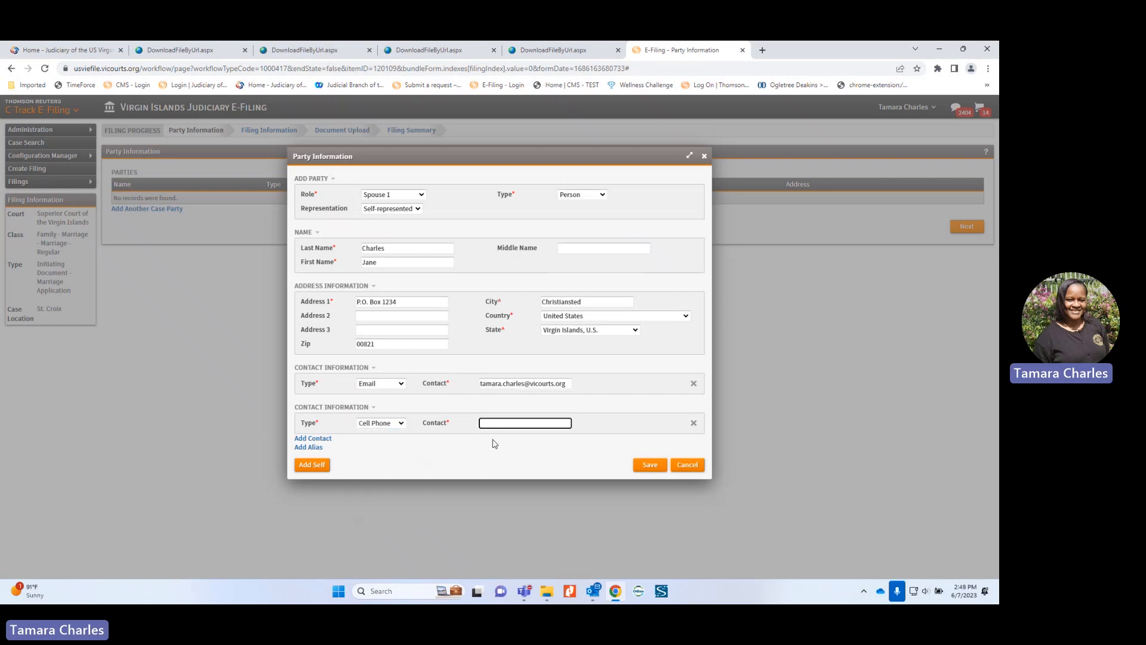
click(661, 470)
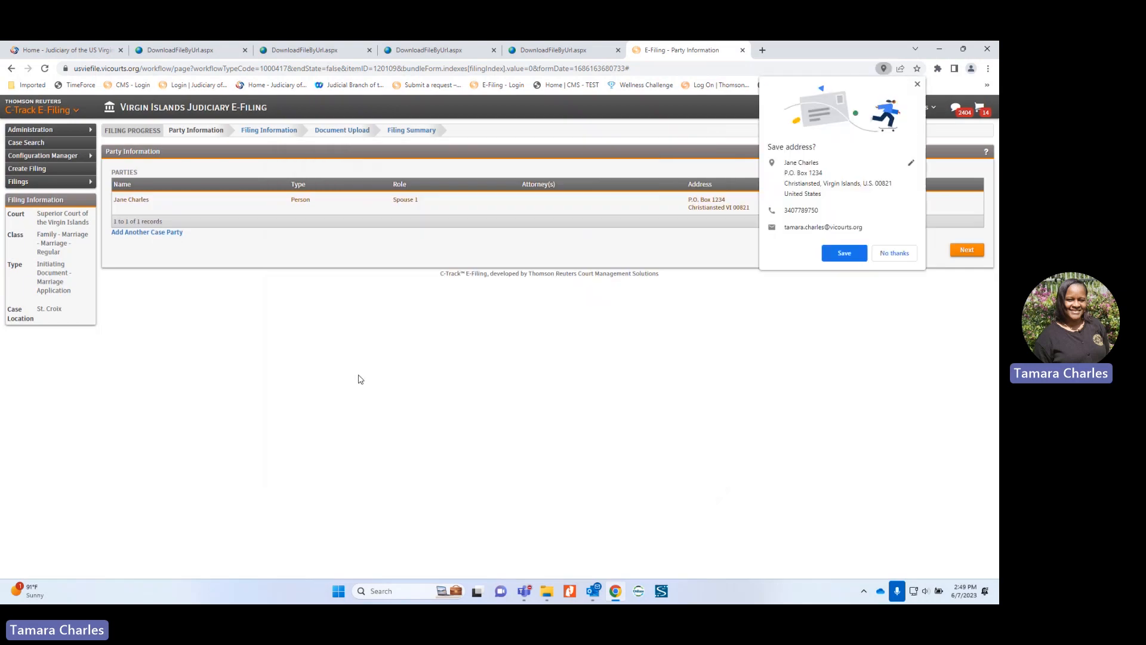
Step: Dismiss the save-address popup and add a new self-represented Spouse 2 party of type Person
click(894, 253)
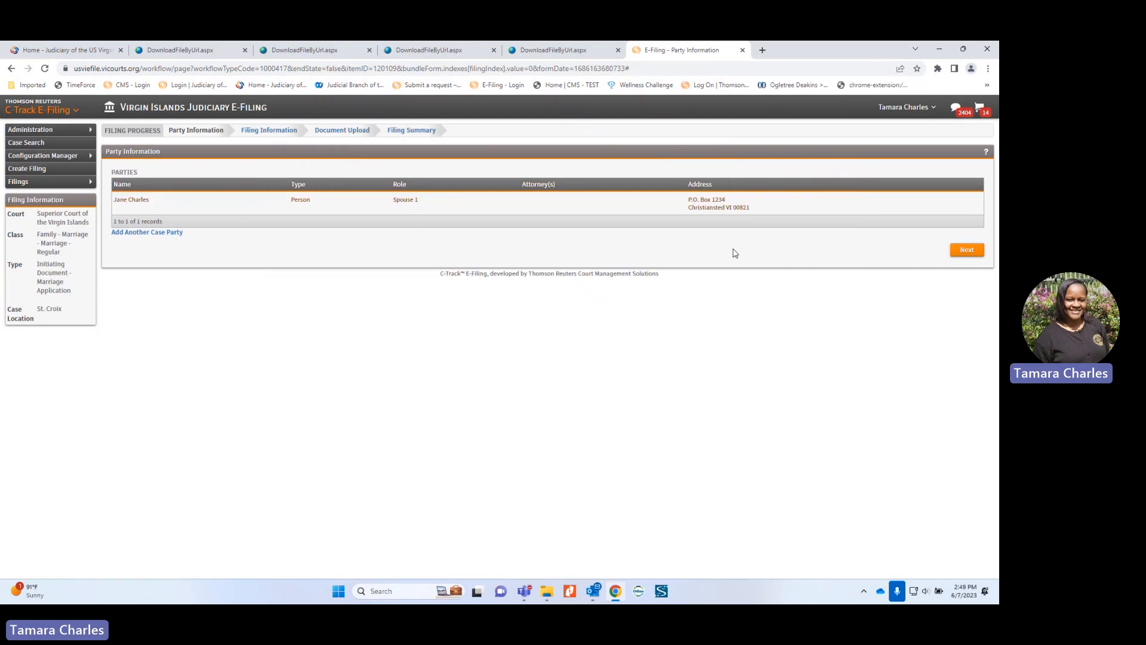
click(147, 232)
click(388, 194)
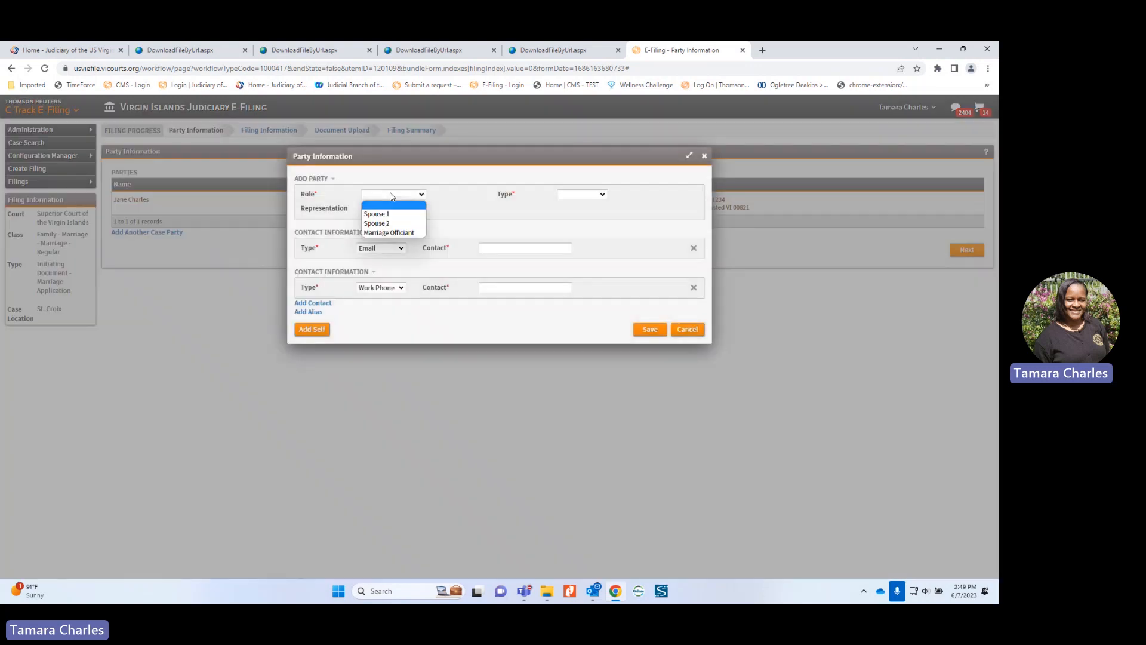
click(385, 223)
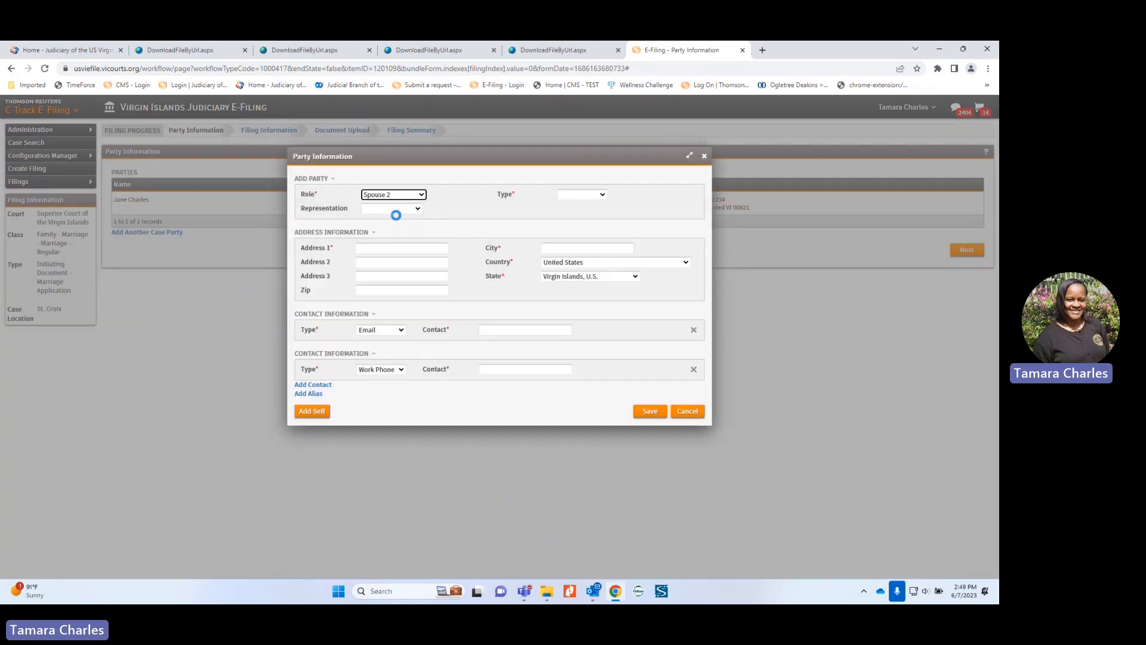
click(399, 208)
click(386, 229)
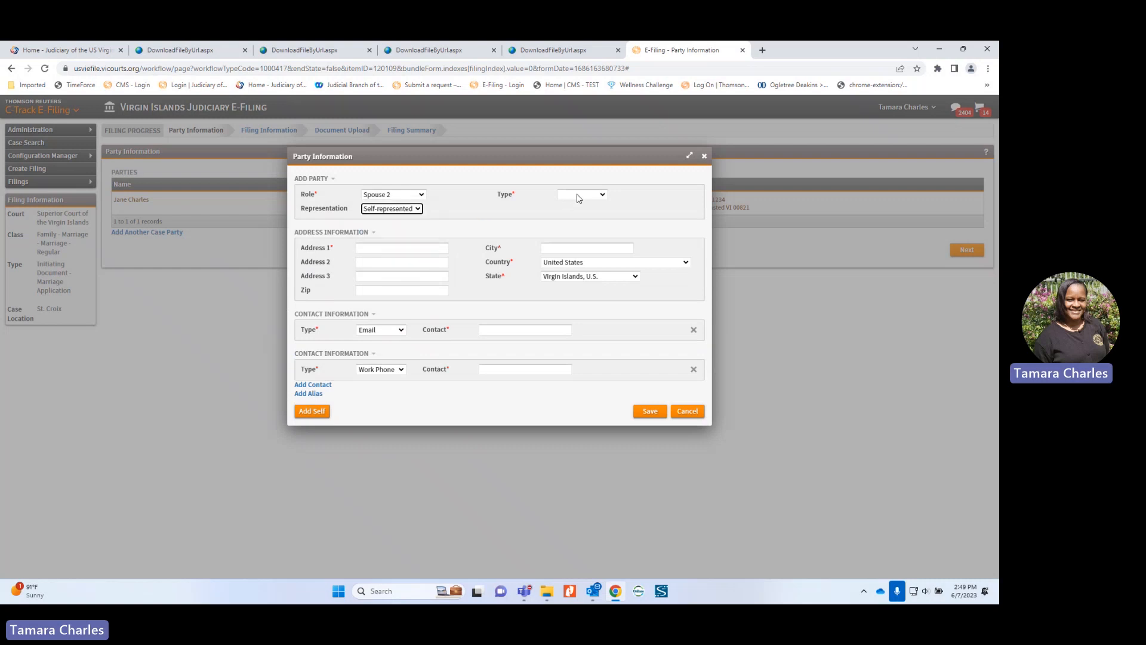
click(579, 195)
click(570, 214)
Step: Enter the second spouse's last and first name, mailing address, city and zip code
click(398, 249)
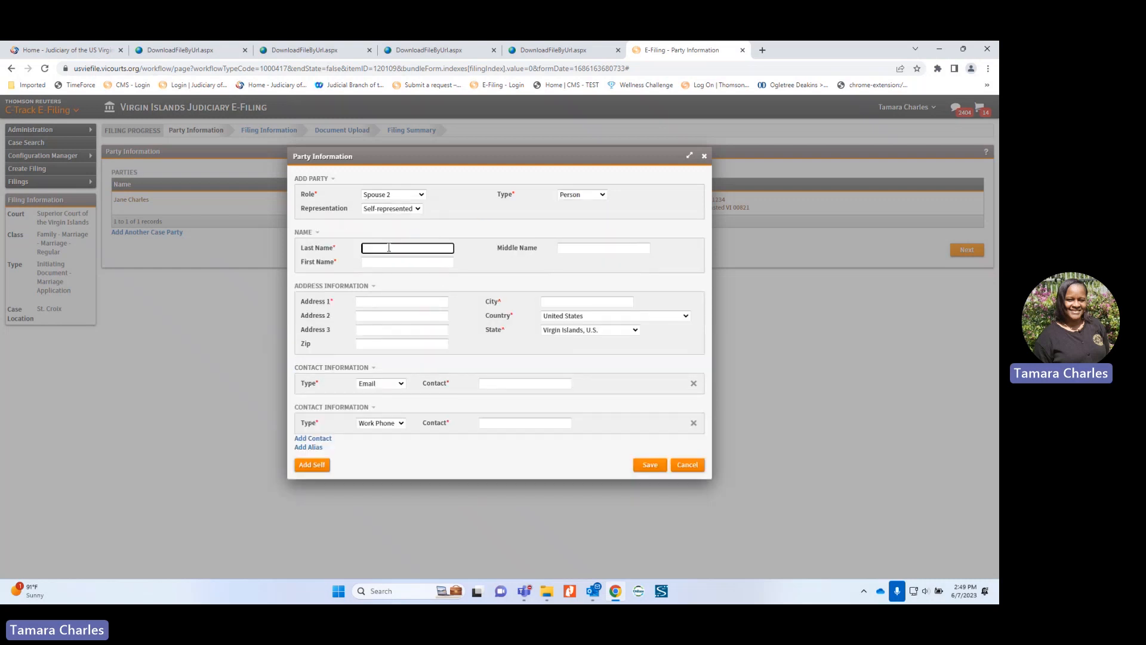
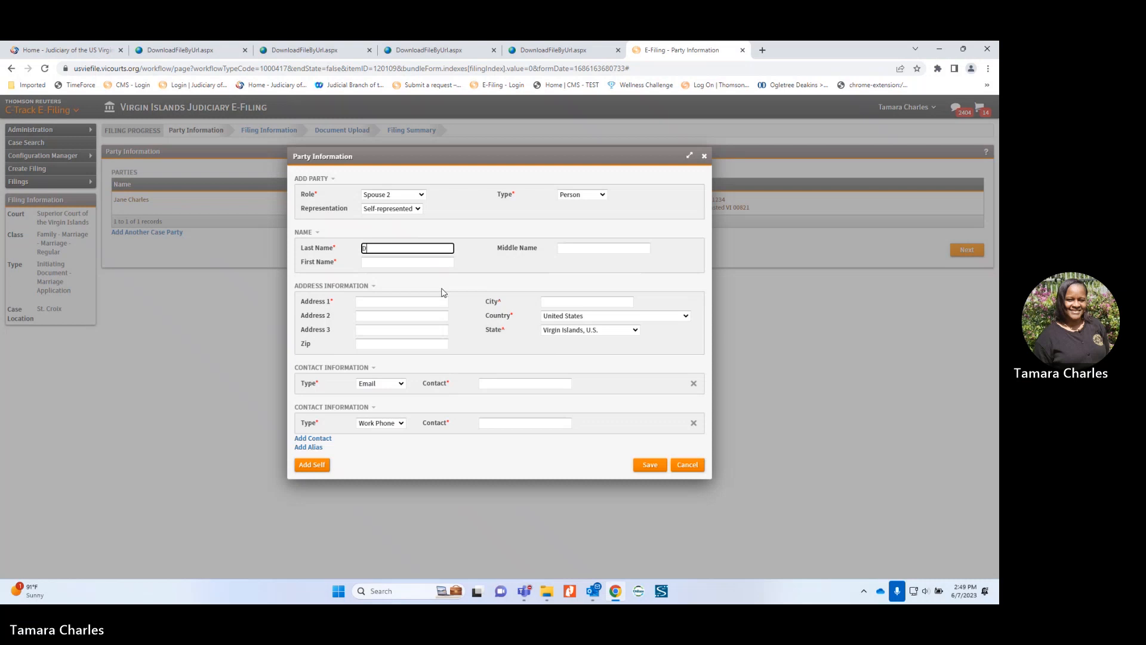
key(Tab)
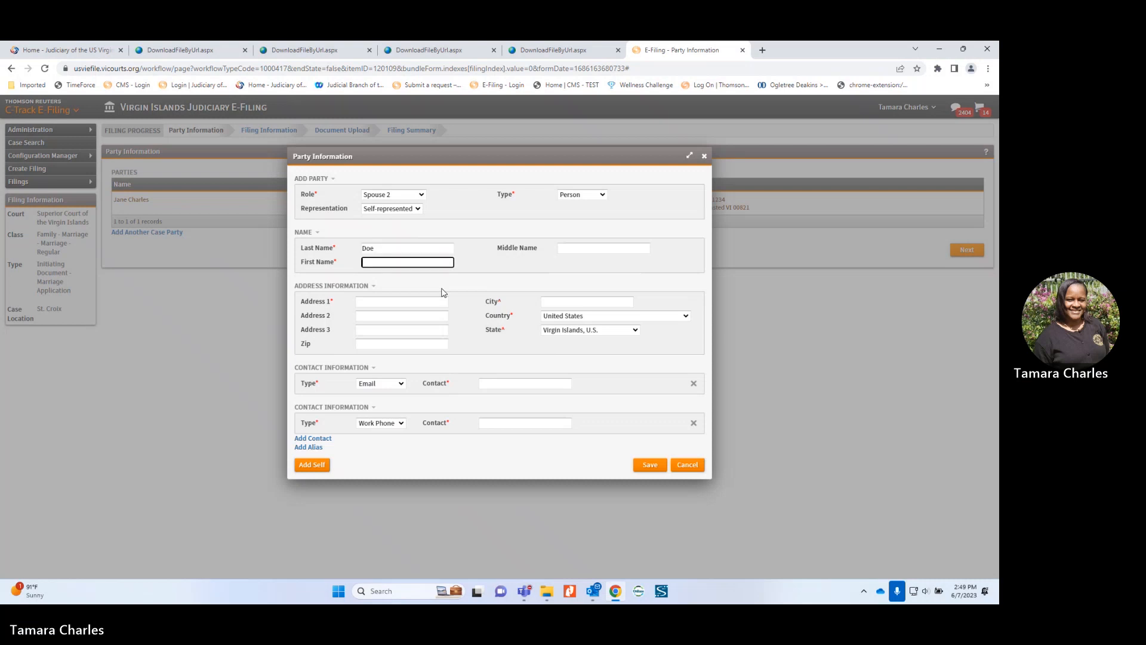
key(Tab)
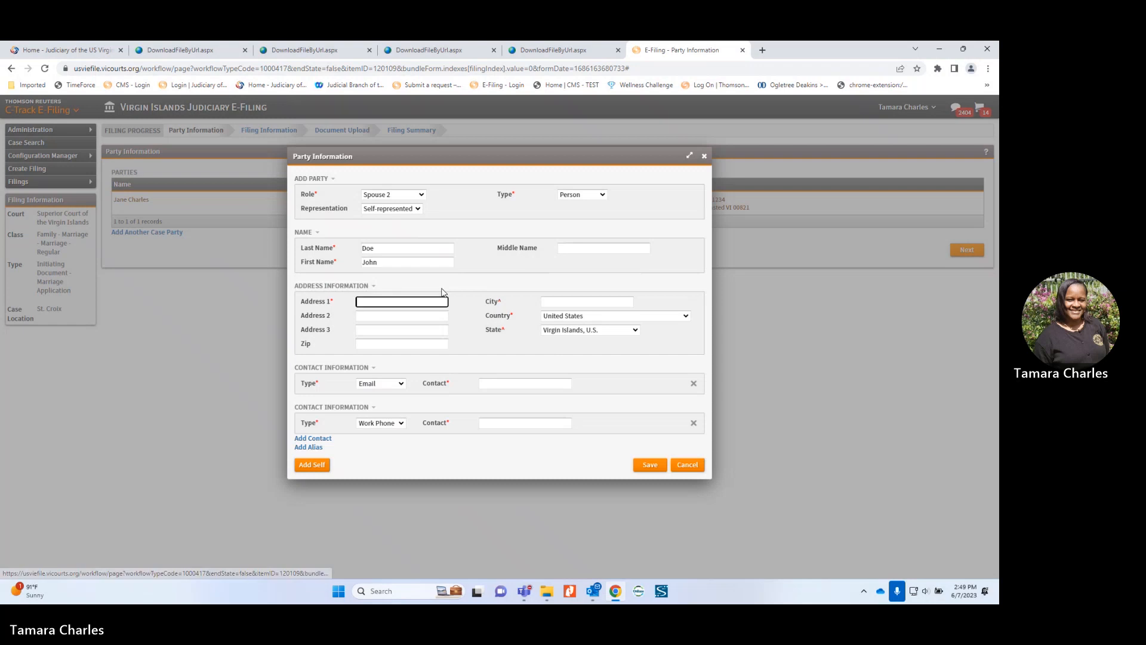
text(P.O)
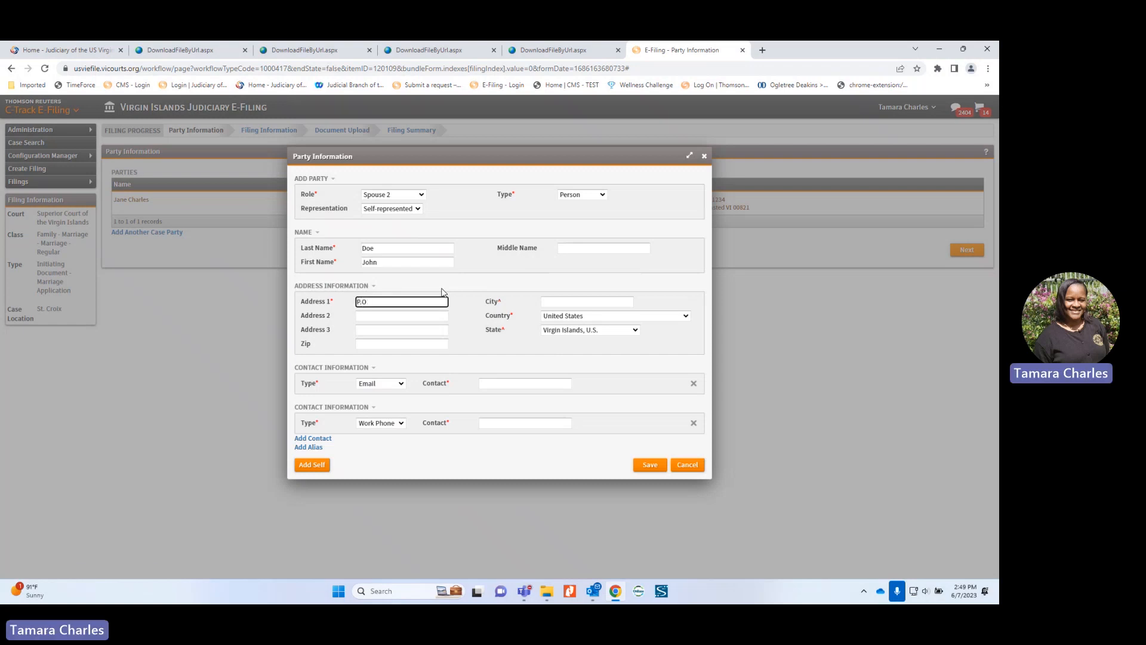
text(. Box 1234)
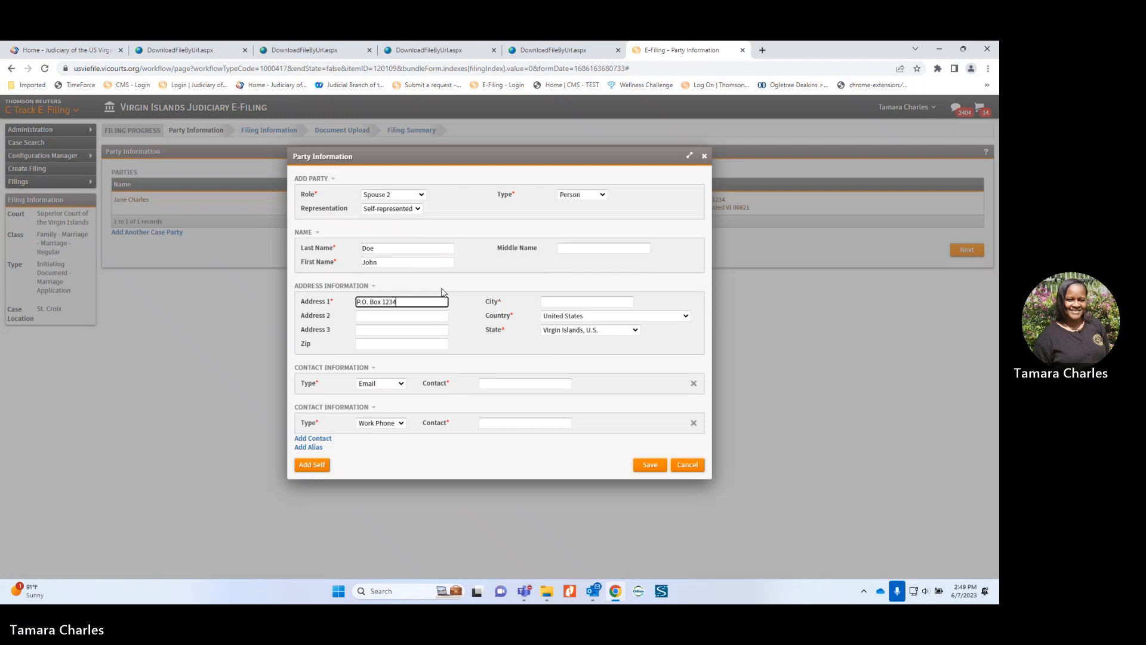
key(Tab)
text(Ch)
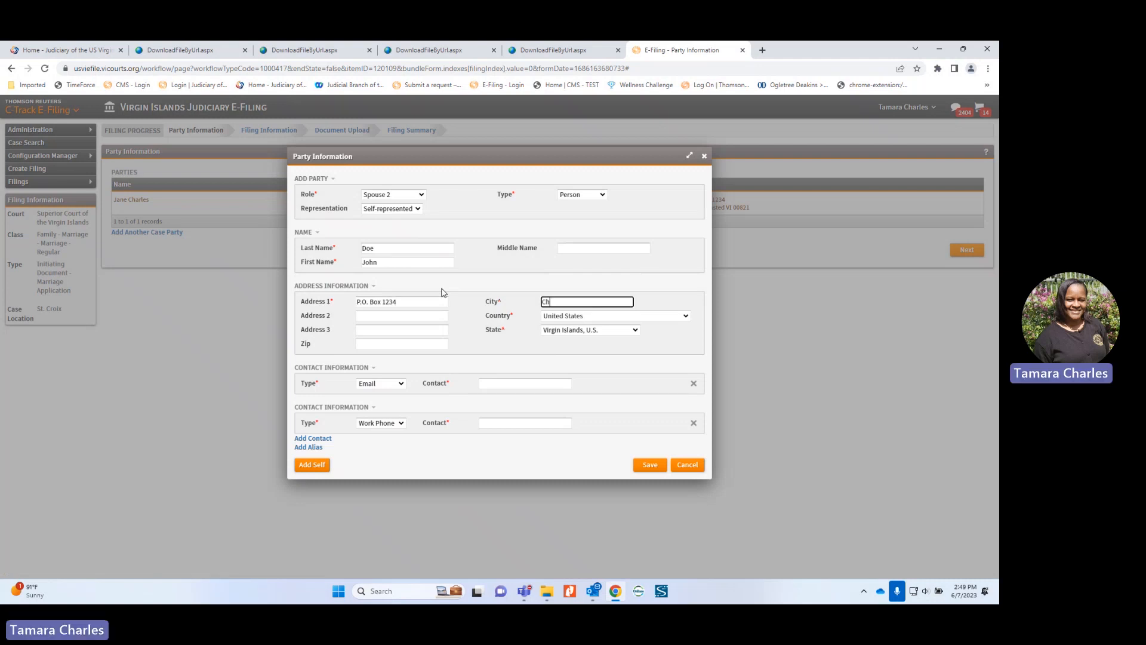
text(ristiansted)
click(440, 341)
text(00821)
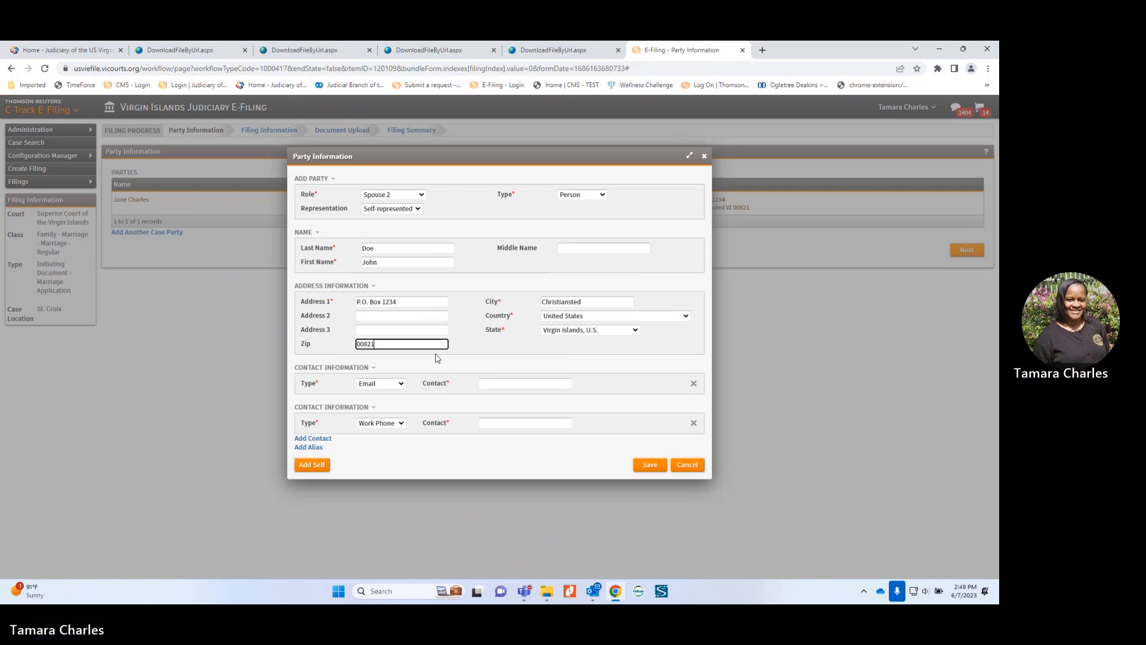
Step: Add his e-mail and Cell Phone contacts, save him, and continue to Filing Information
click(484, 382)
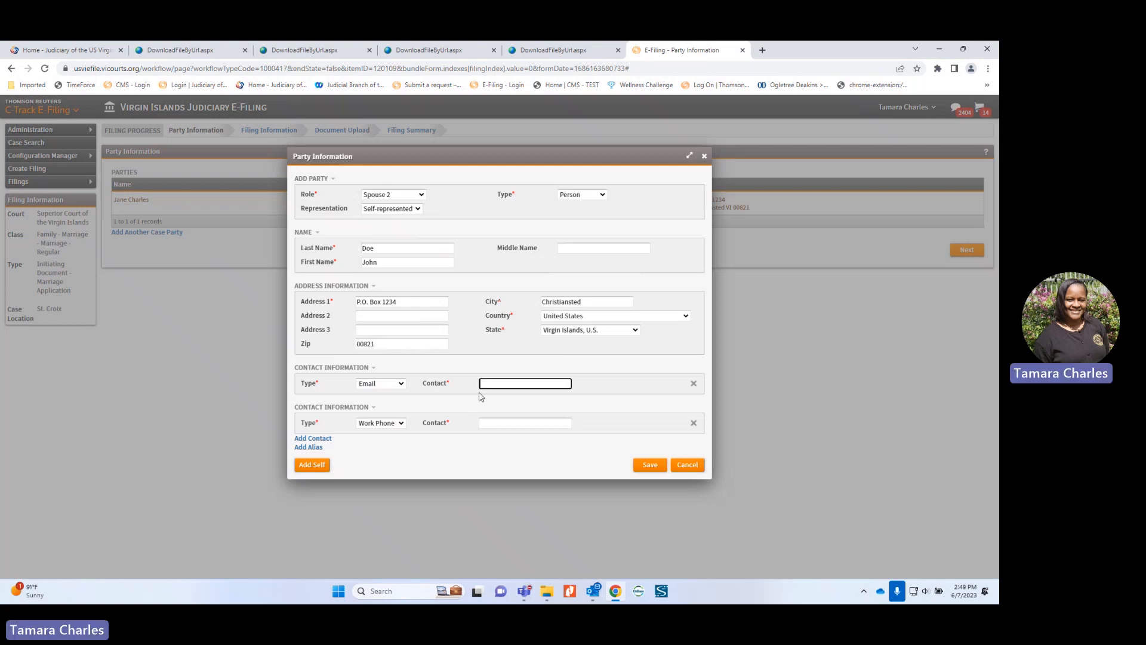
click(401, 423)
click(373, 436)
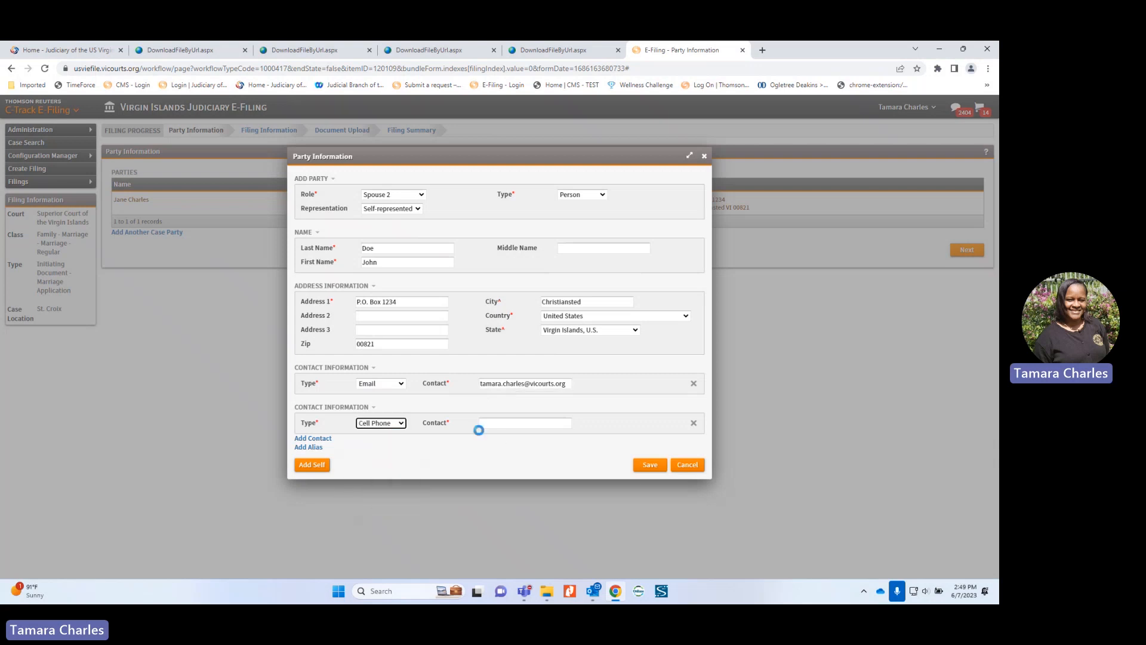
click(503, 424)
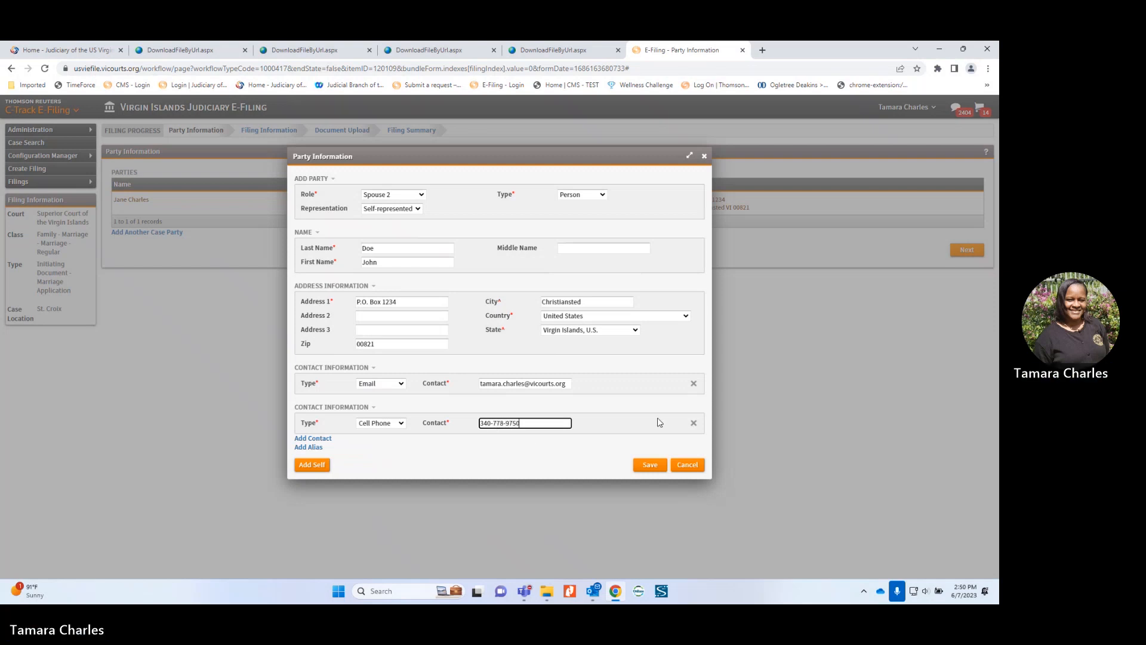
click(651, 466)
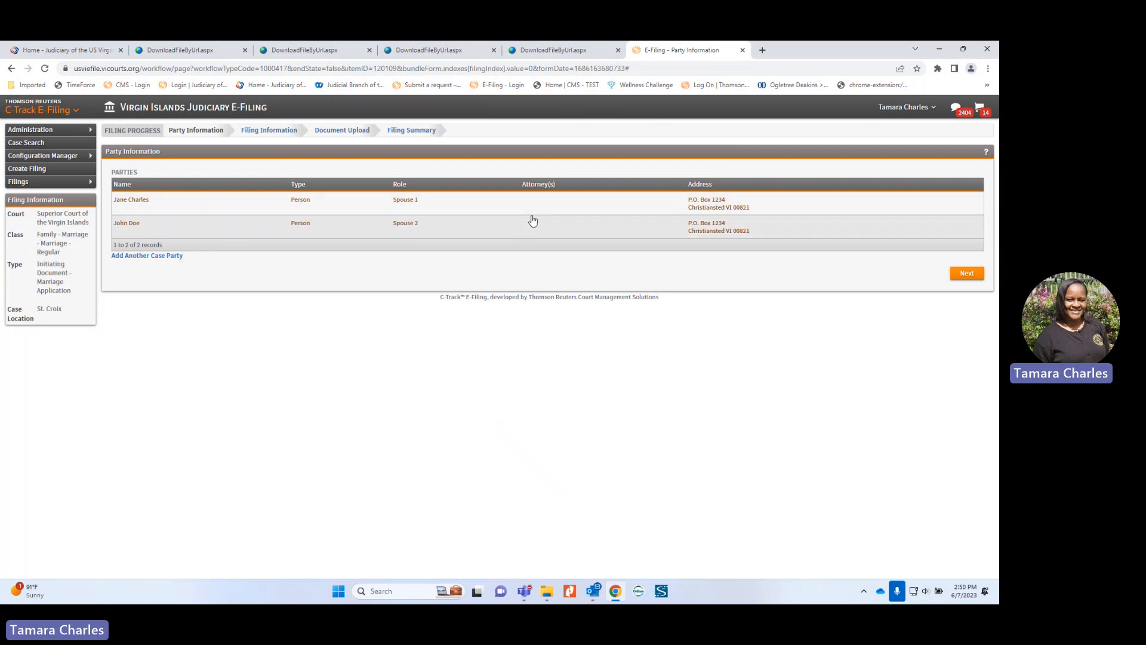
click(971, 276)
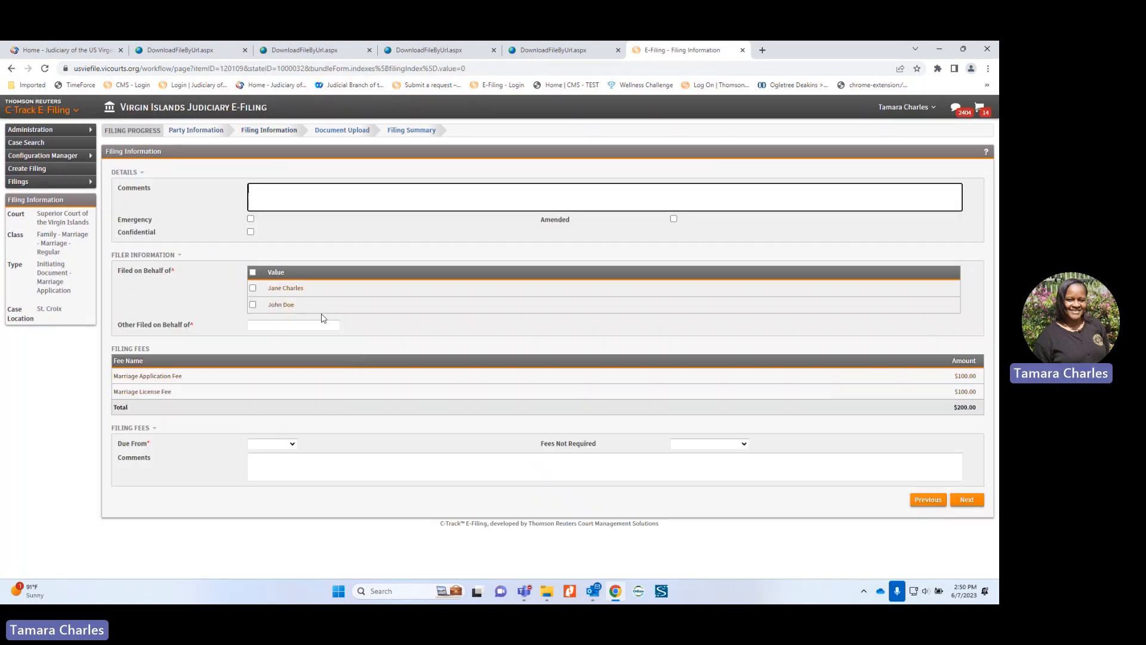
Step: File on behalf of both spouses with the fees due from Spouse 1
click(252, 274)
click(279, 449)
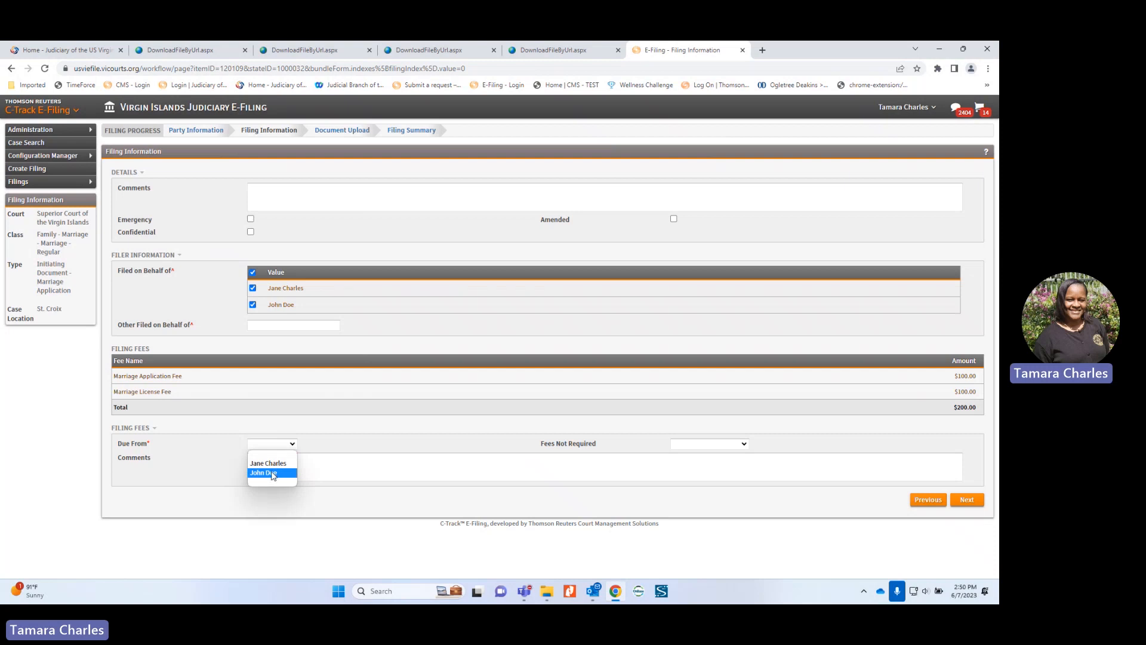
click(268, 463)
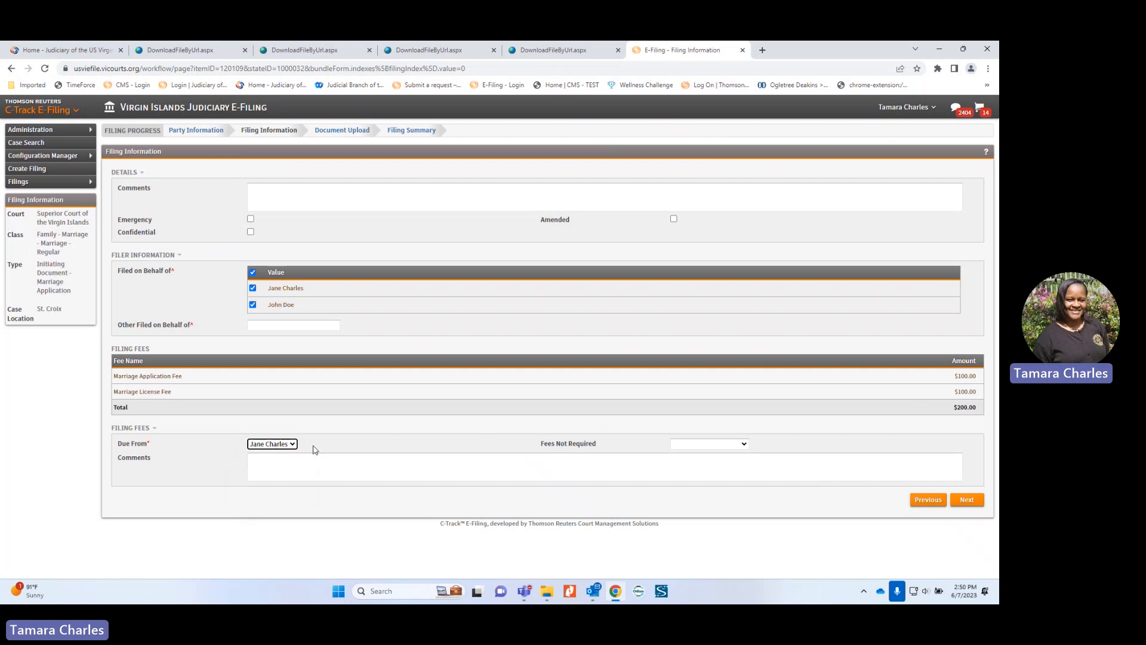
Step: Leave Fees Not Required blank after briefly choosing paid in person, and continue
click(695, 449)
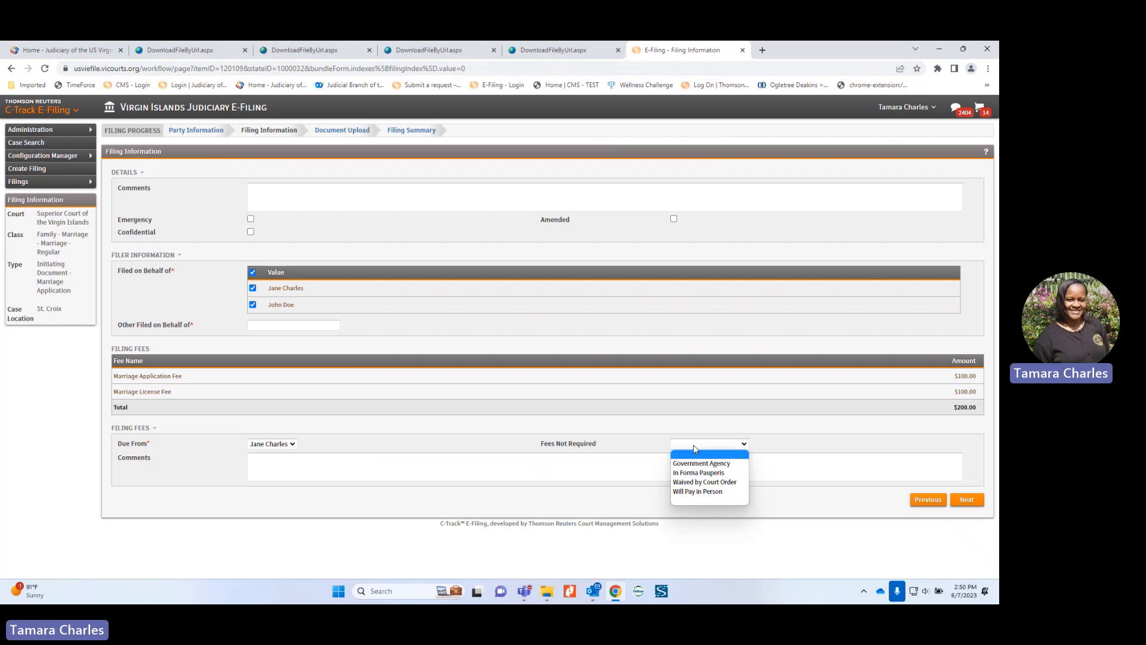
click(696, 491)
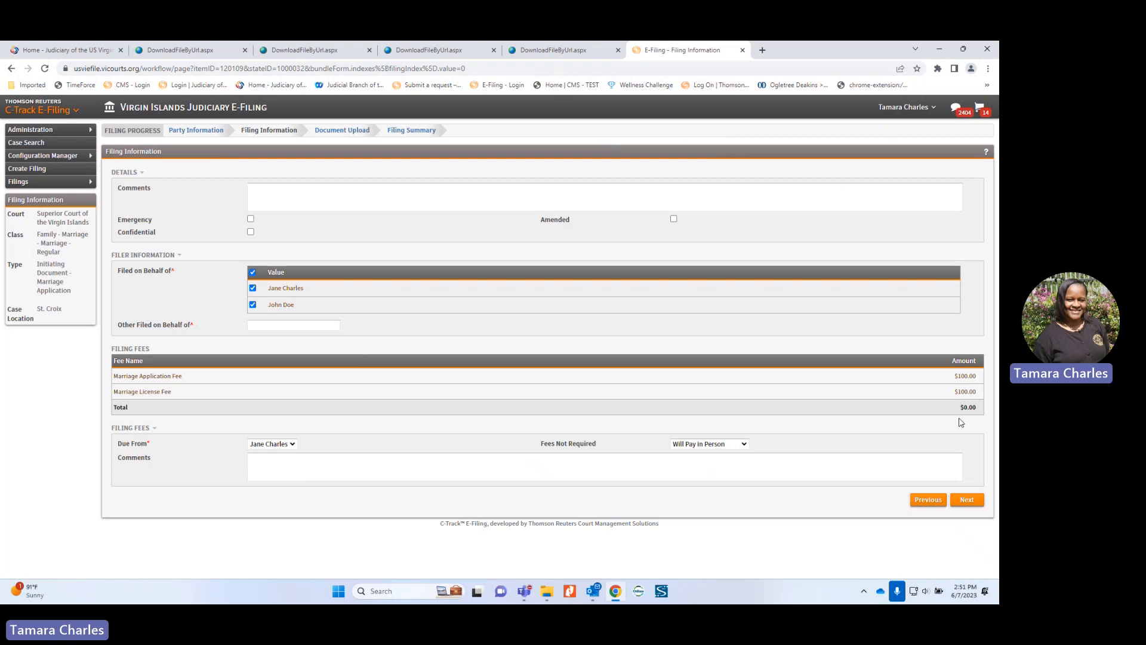
click(715, 446)
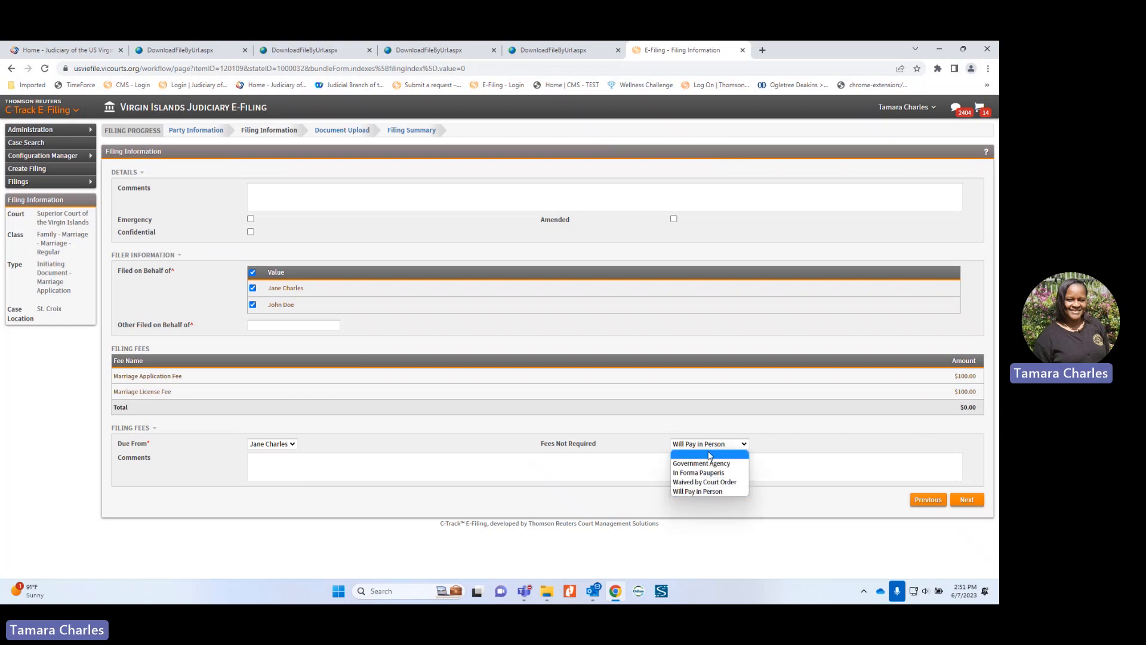
click(709, 455)
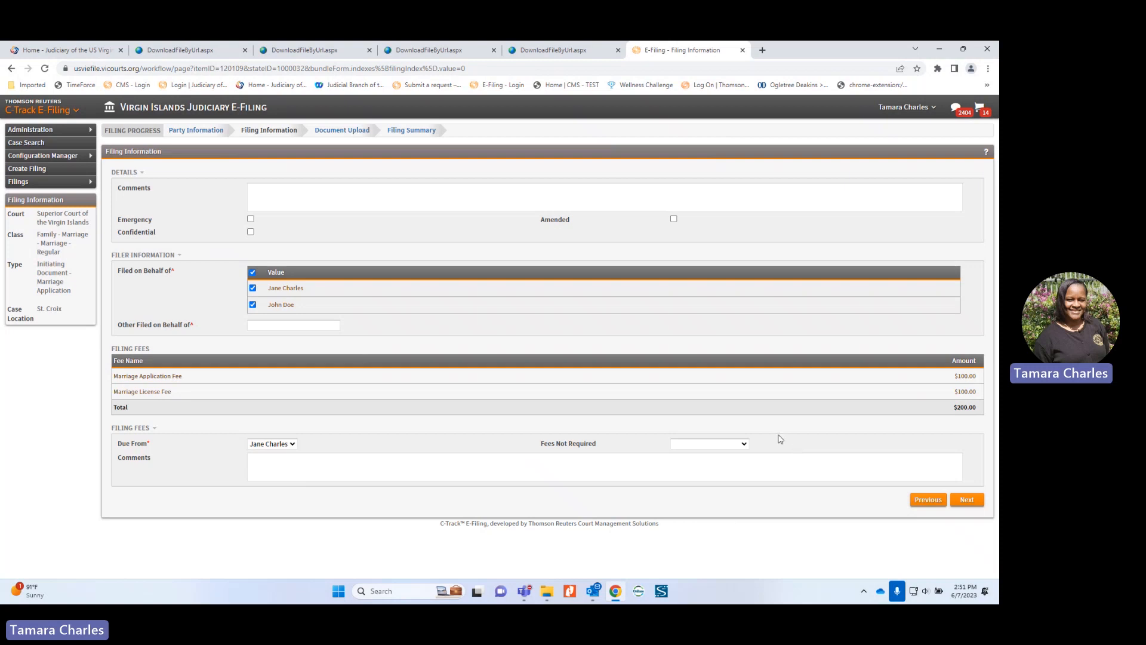
click(720, 446)
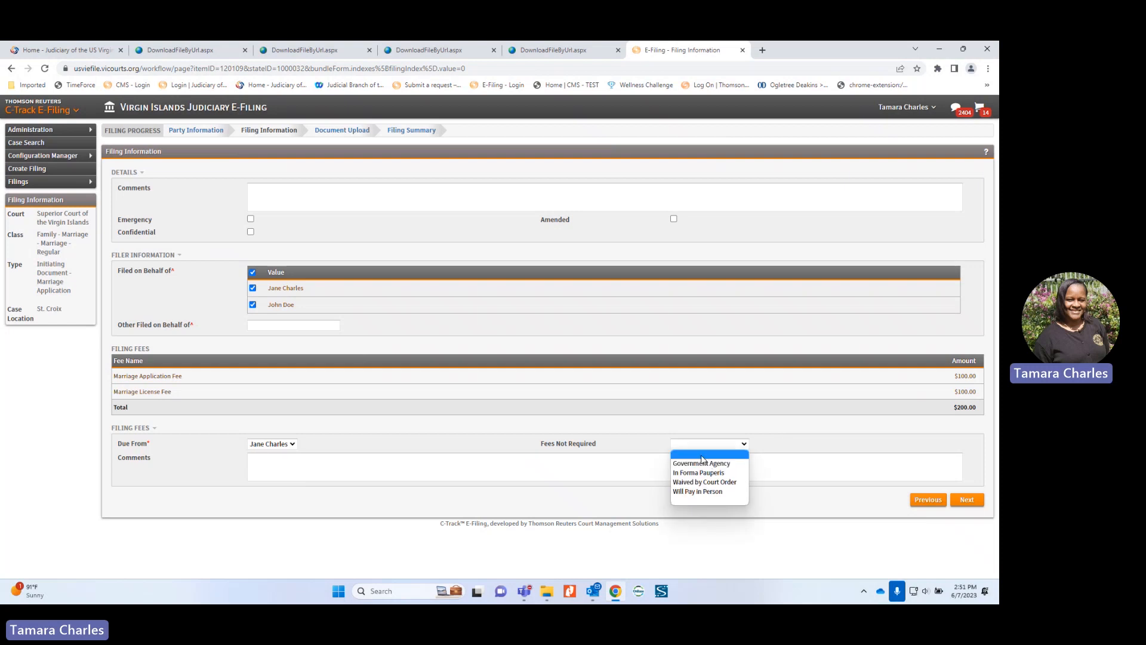
click(702, 458)
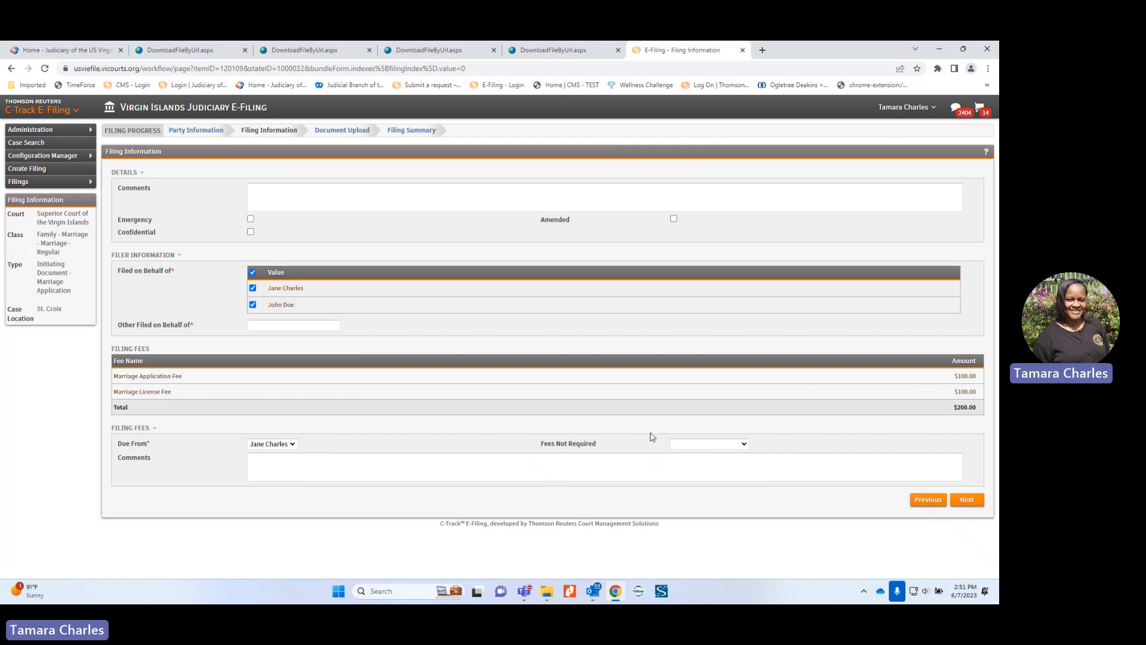
click(962, 499)
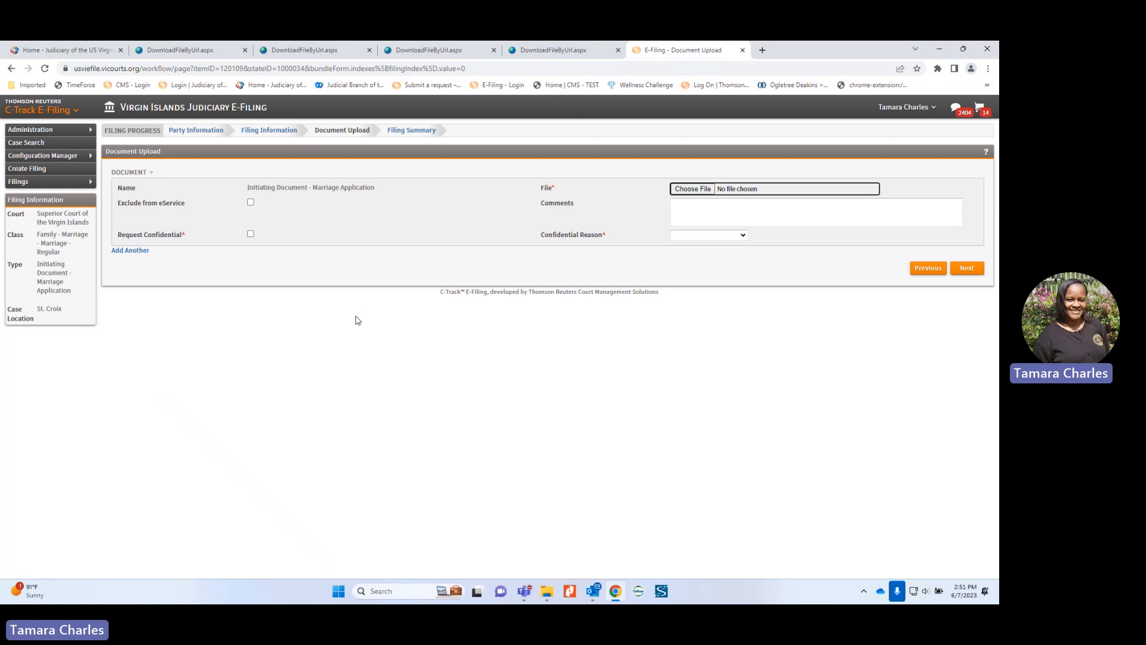
Step: Attach 'application for marriage license 2022 (1)' as the document and continue to the summary
click(692, 189)
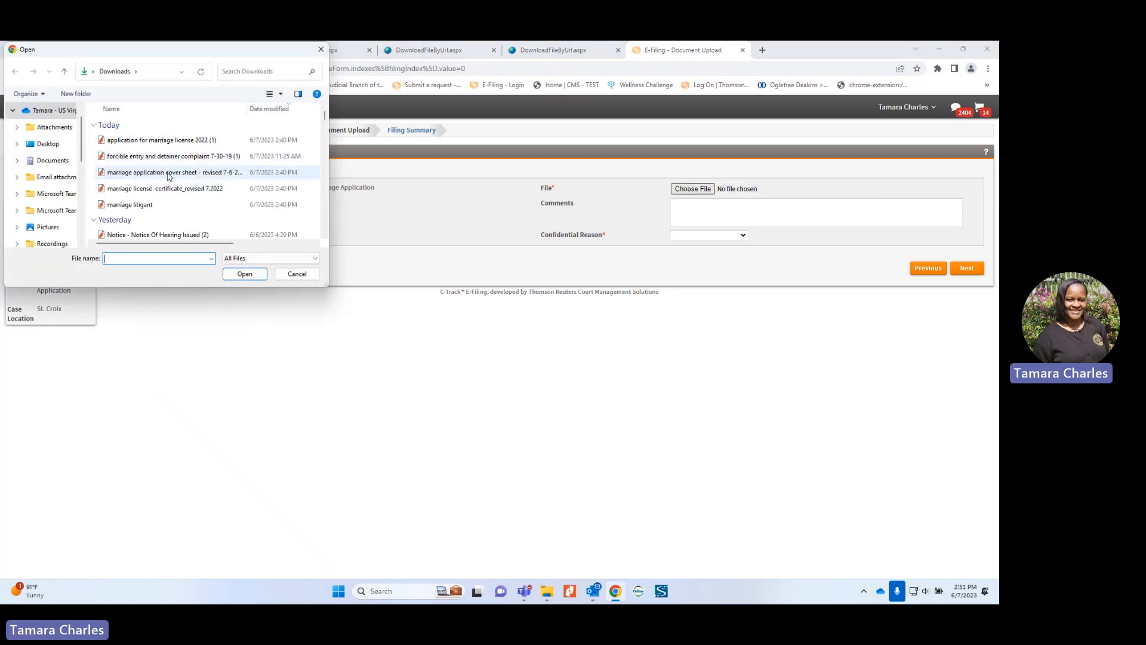
click(173, 173)
click(173, 143)
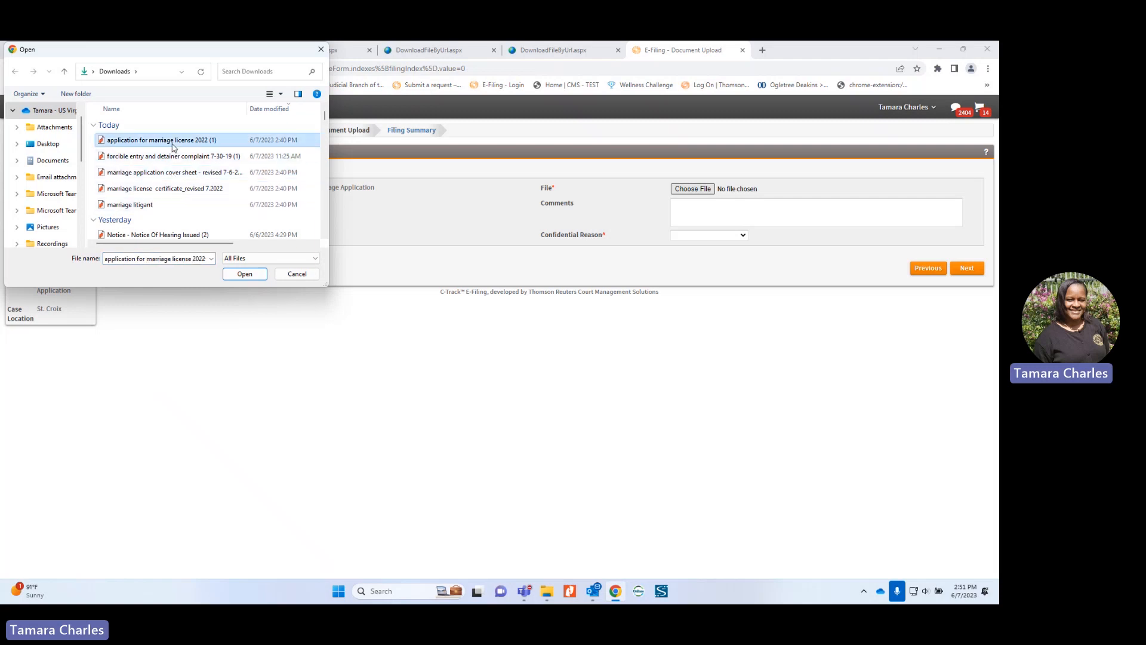
click(251, 274)
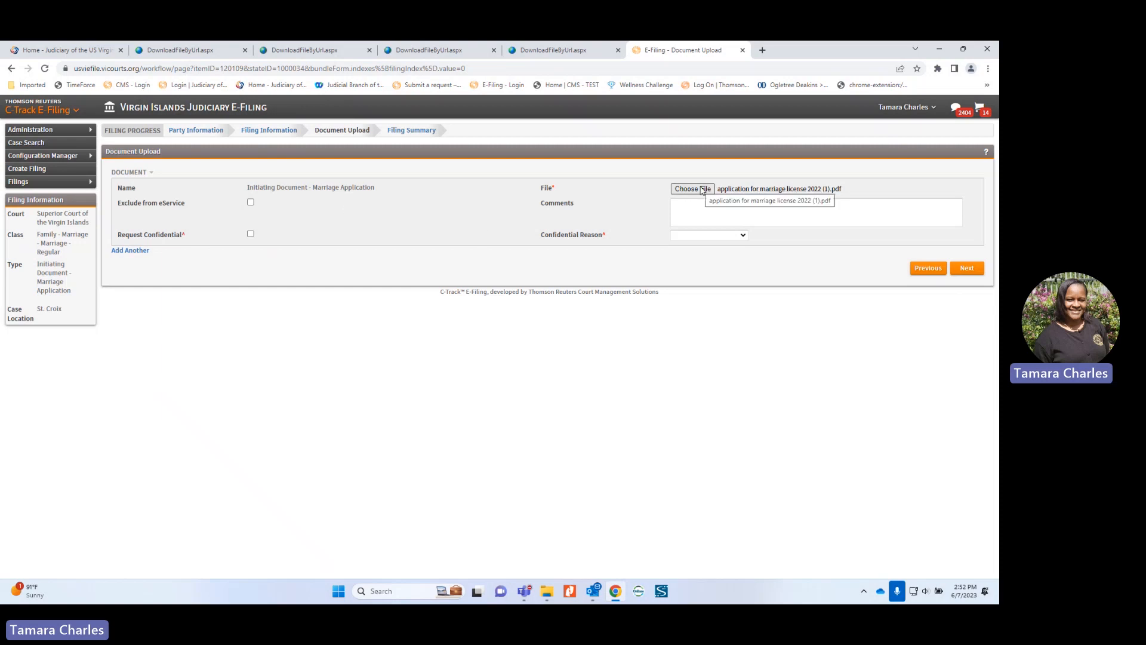
click(969, 271)
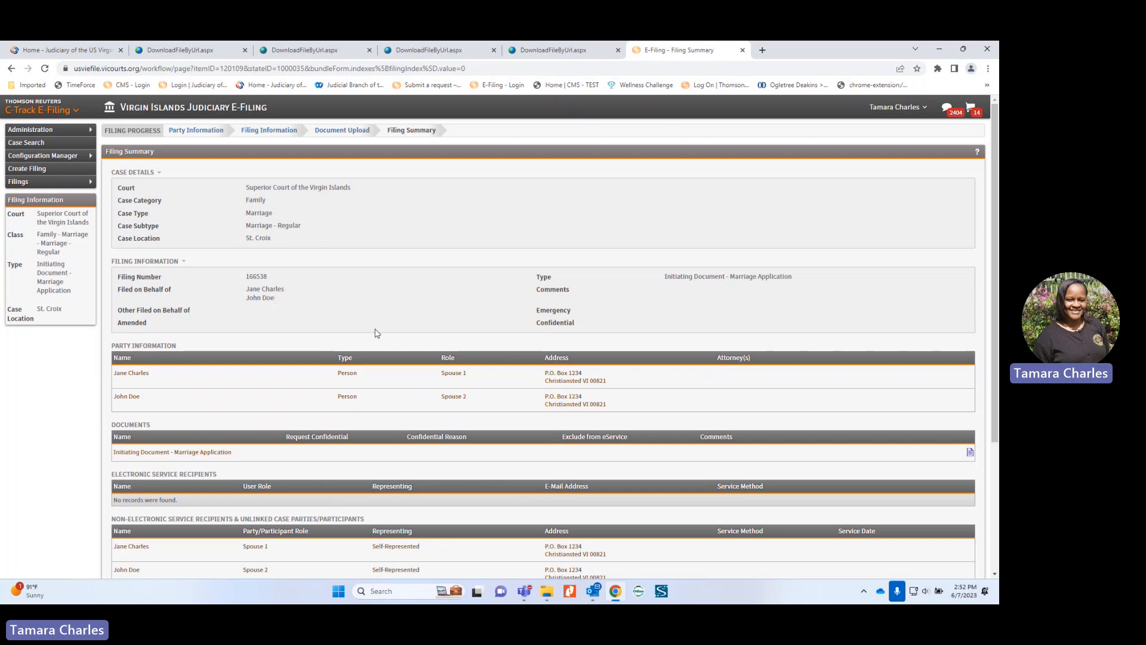
scroll(487, 349, down, 1)
scroll(487, 349, down, 1)
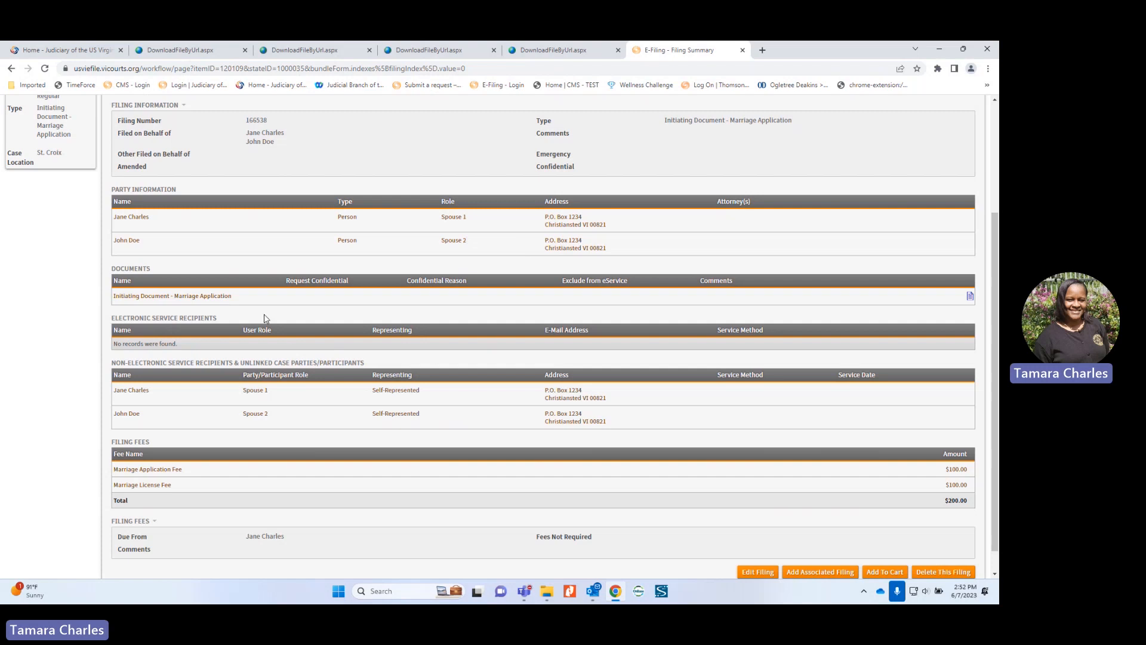
click(970, 297)
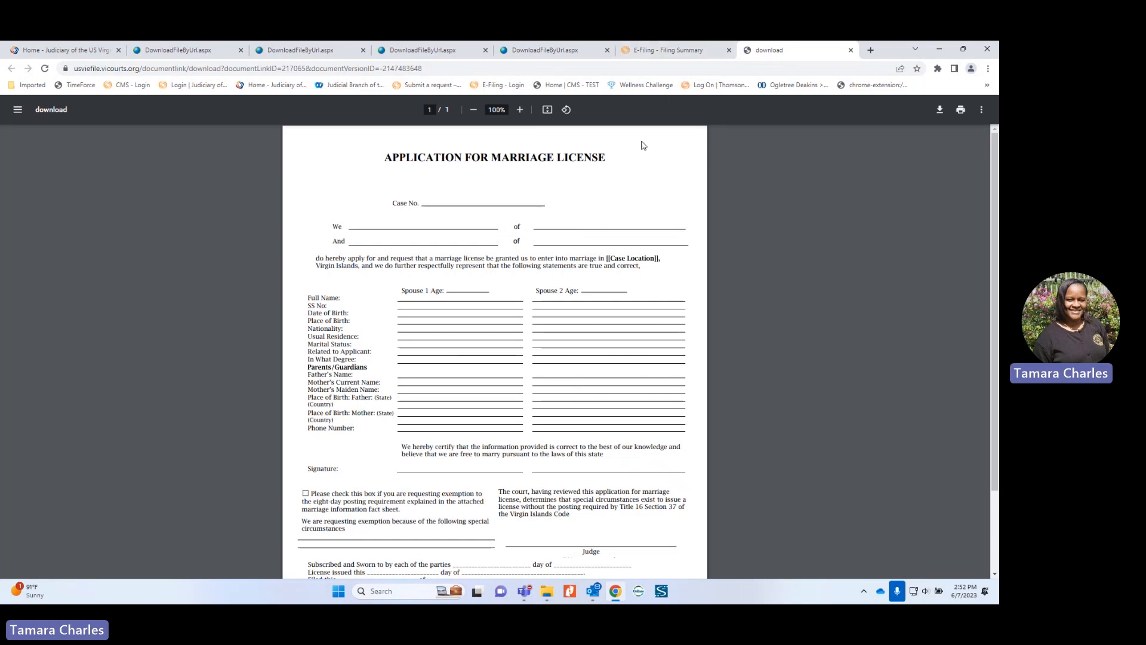
click(850, 50)
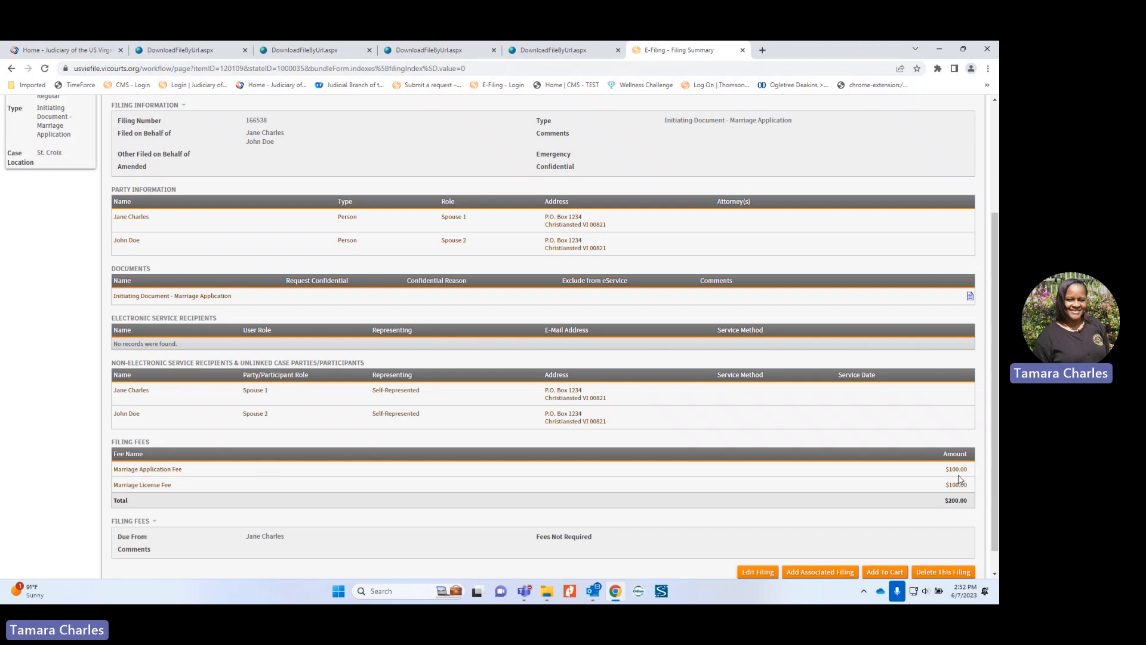
scroll(911, 491, down, 1)
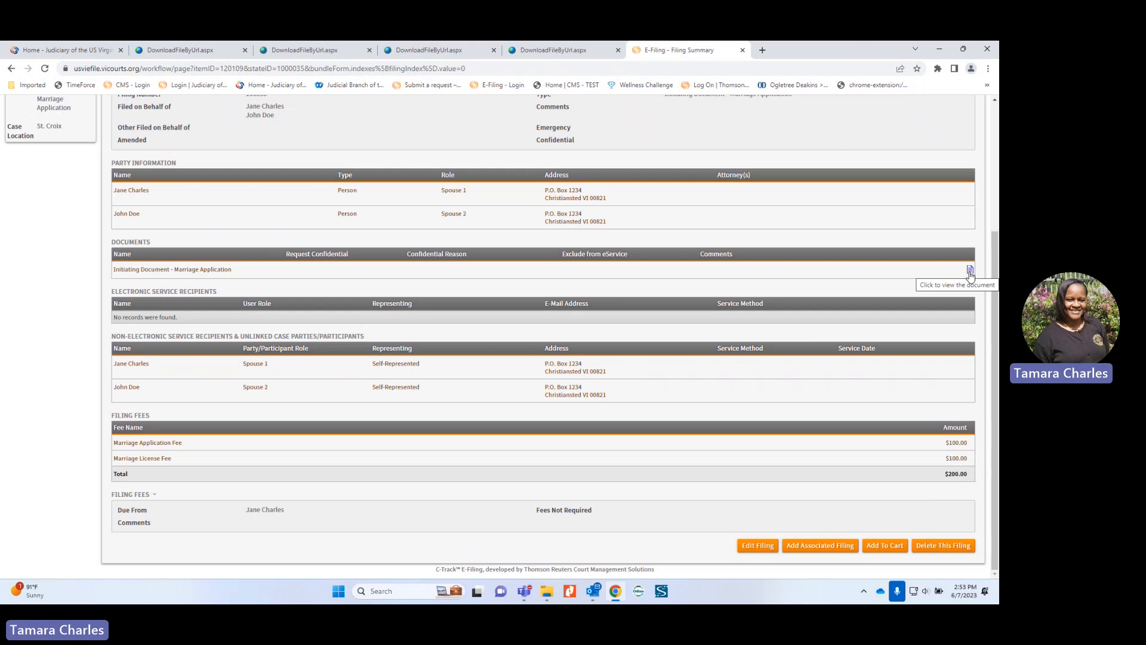
scroll(401, 320, up, 3)
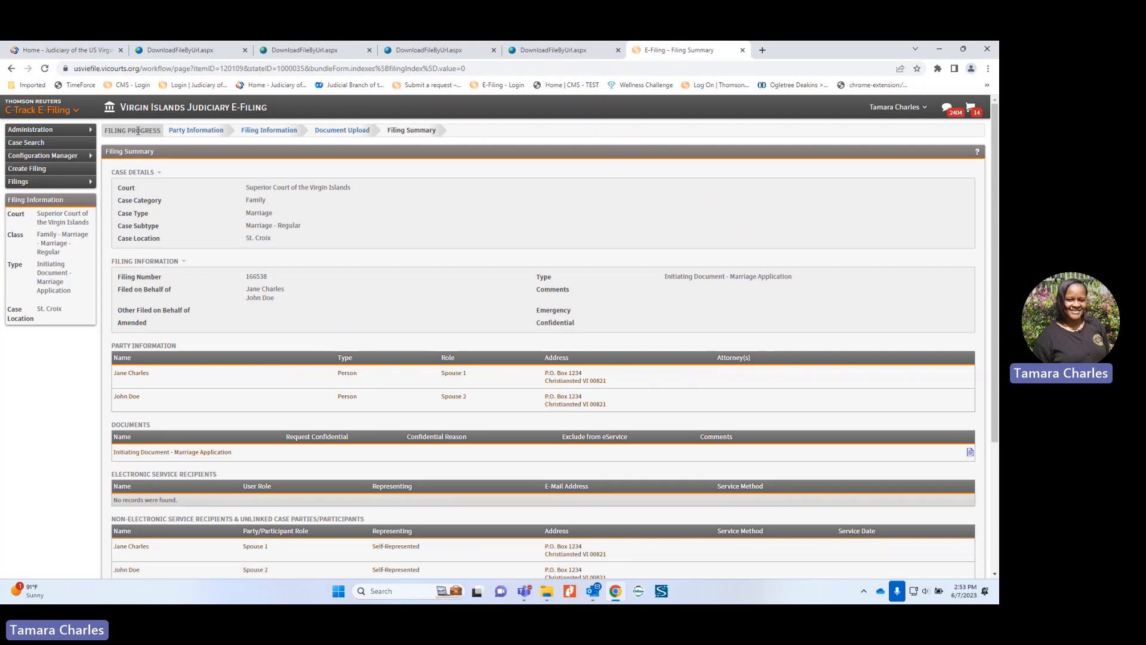
scroll(844, 340, down, 3)
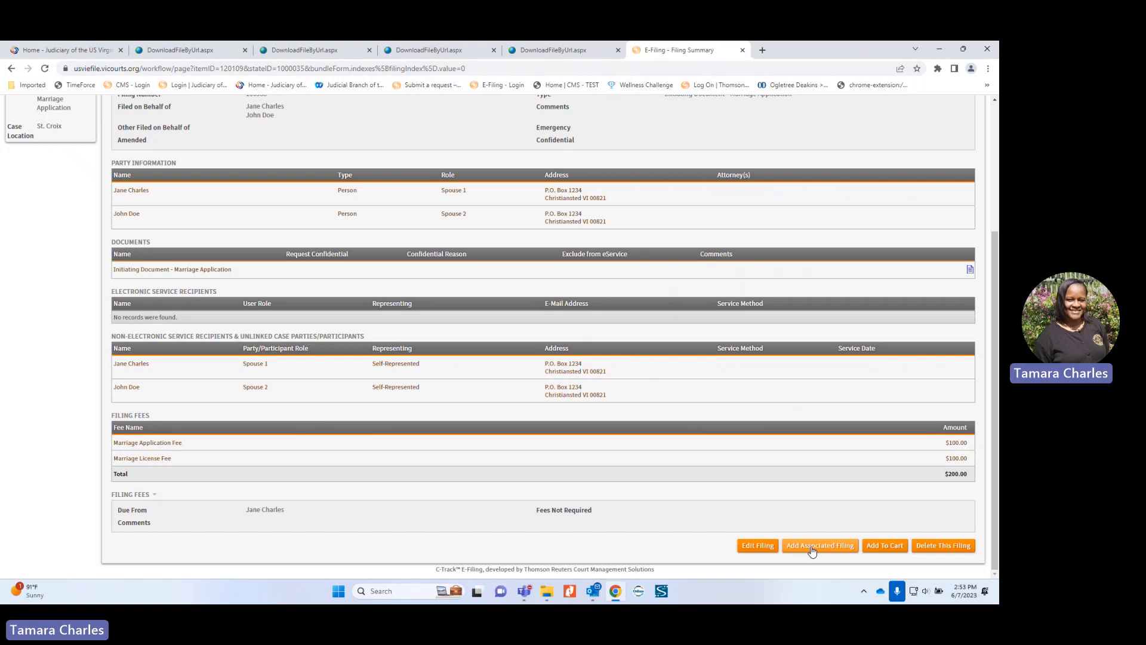
Step: Add an associated filing of type Initiating Document, subtype Marriage Supporting Documents, and continue
click(812, 548)
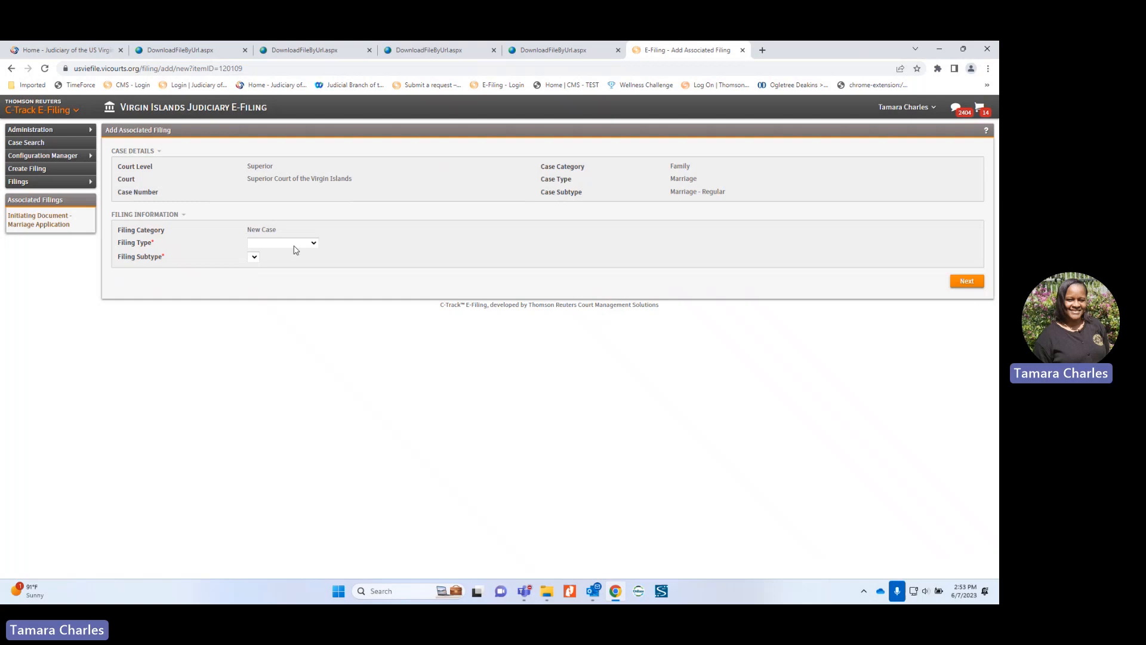
click(294, 245)
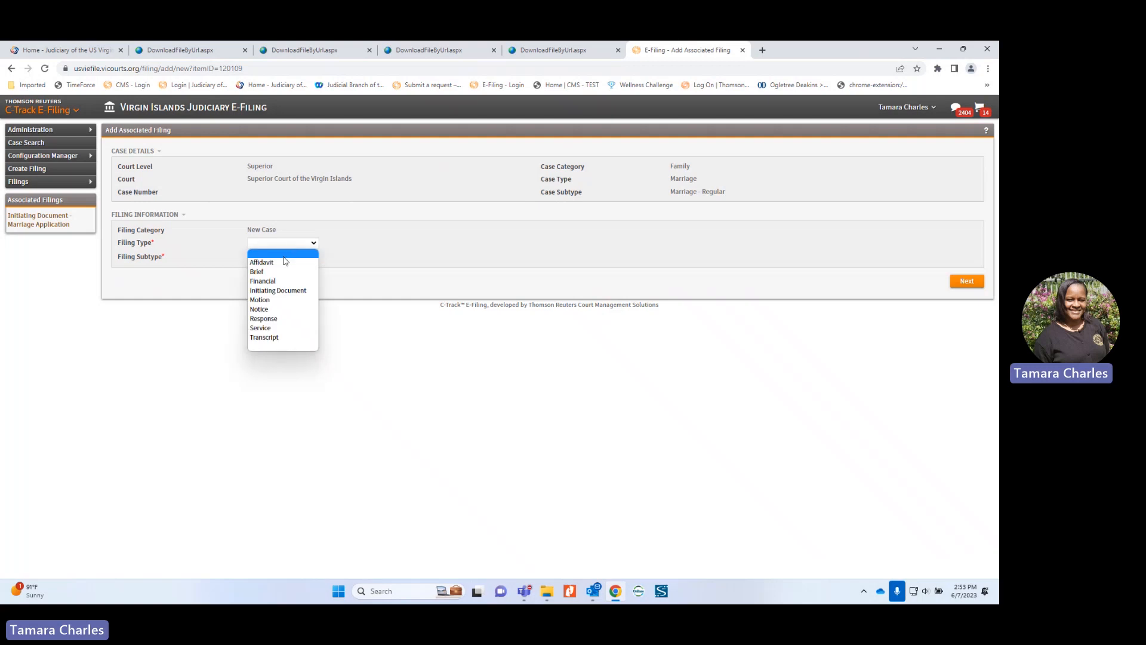
click(283, 292)
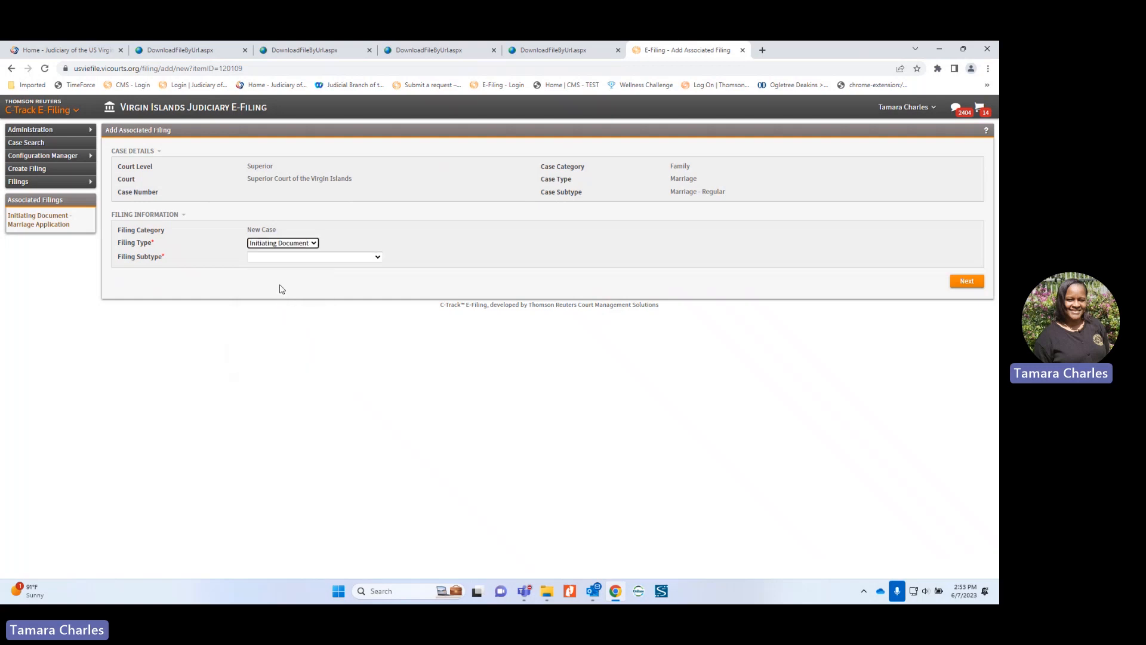
click(291, 258)
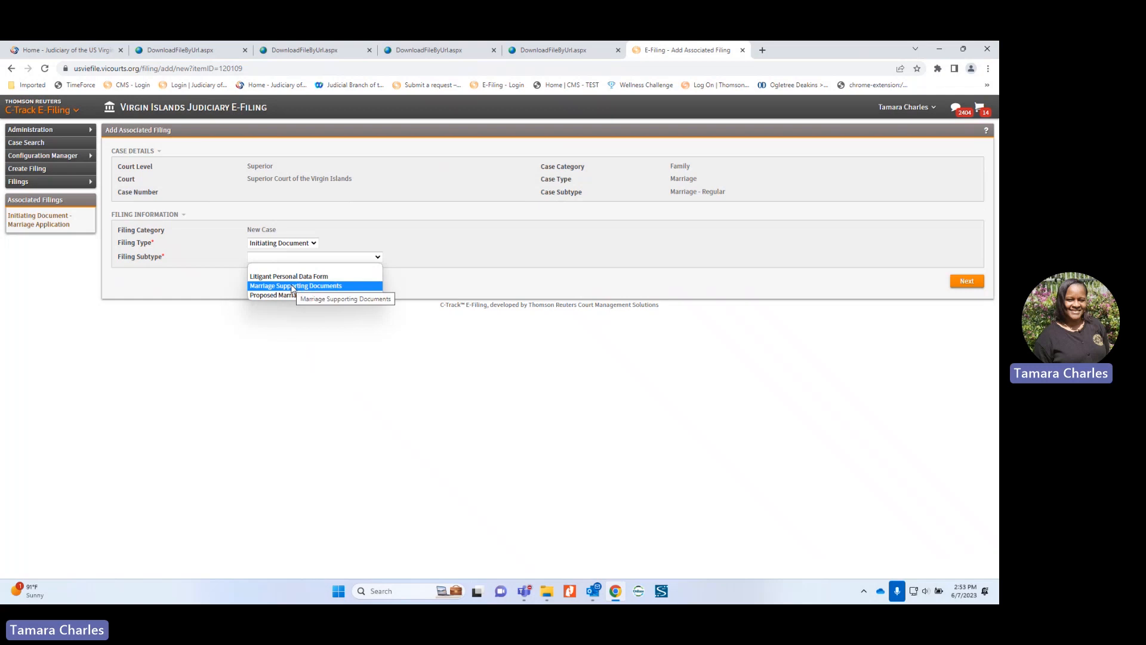
click(292, 286)
click(967, 280)
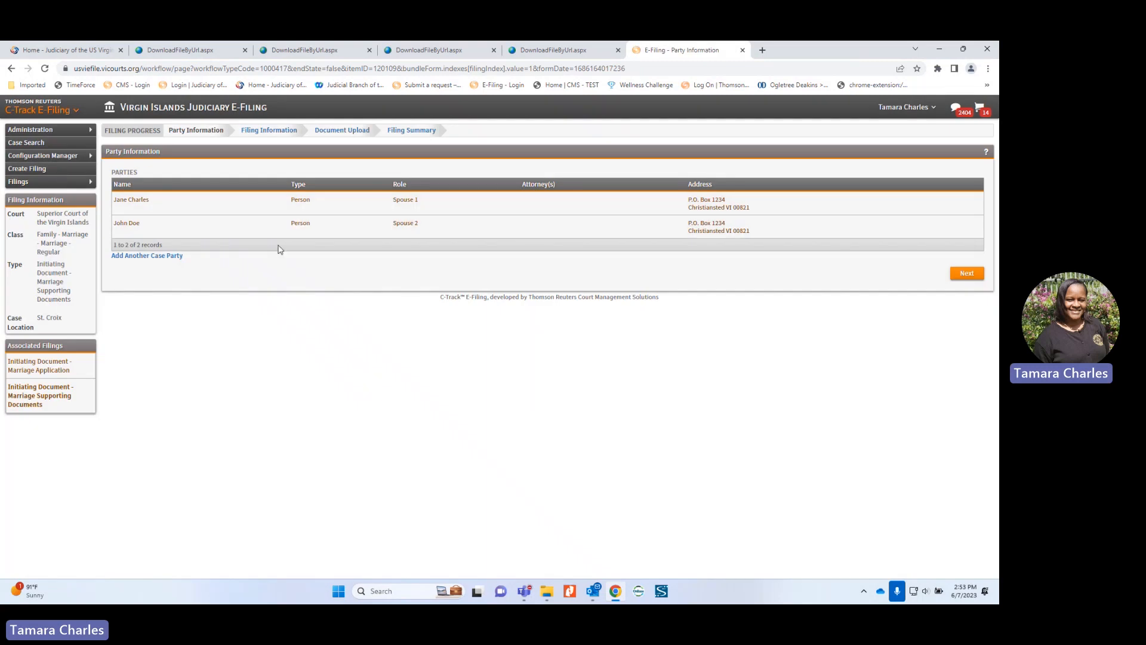
Step: Keep both spouses as filers, upload the marriage application cover sheet PDF, and reach the summary
click(968, 273)
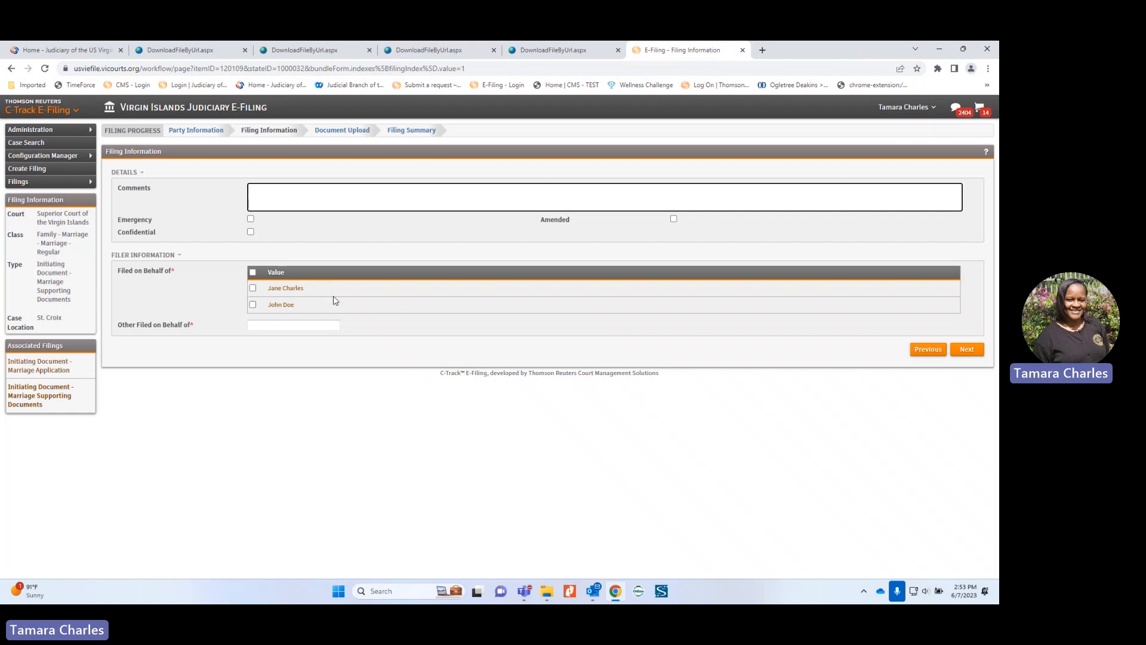
click(252, 272)
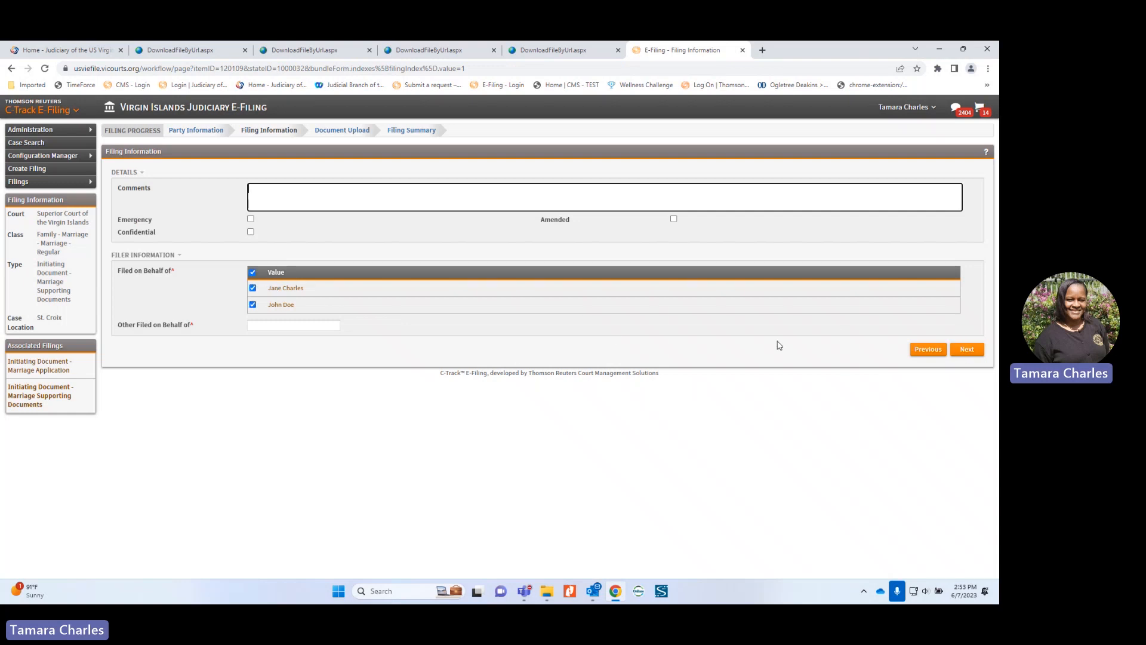
click(970, 351)
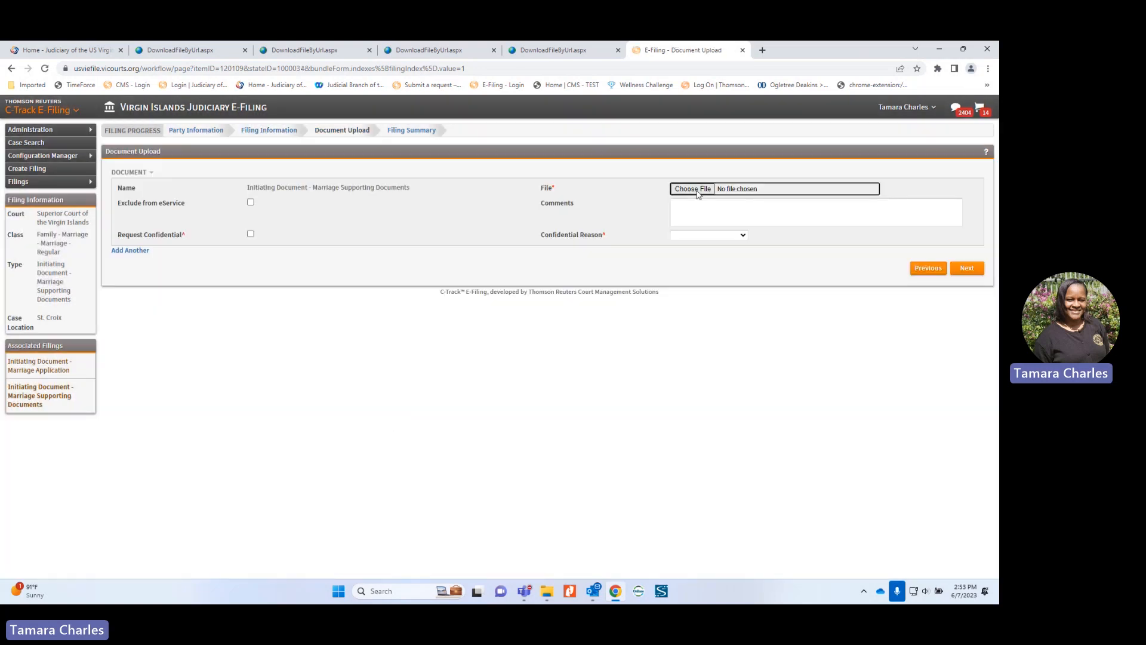
click(693, 188)
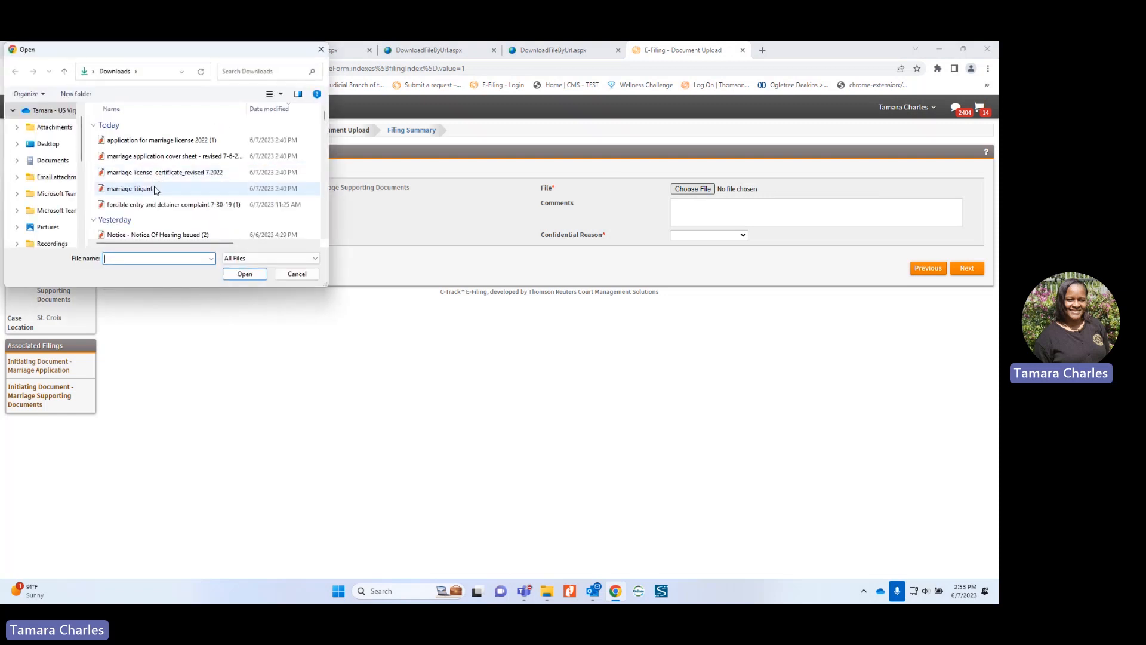
click(173, 156)
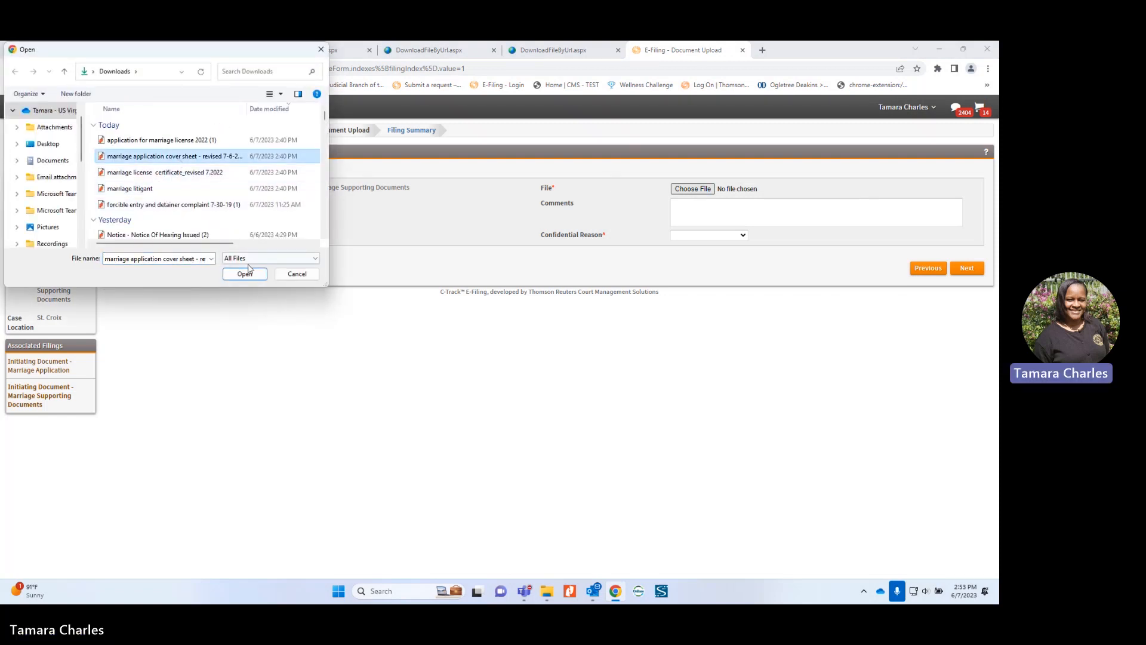
click(244, 274)
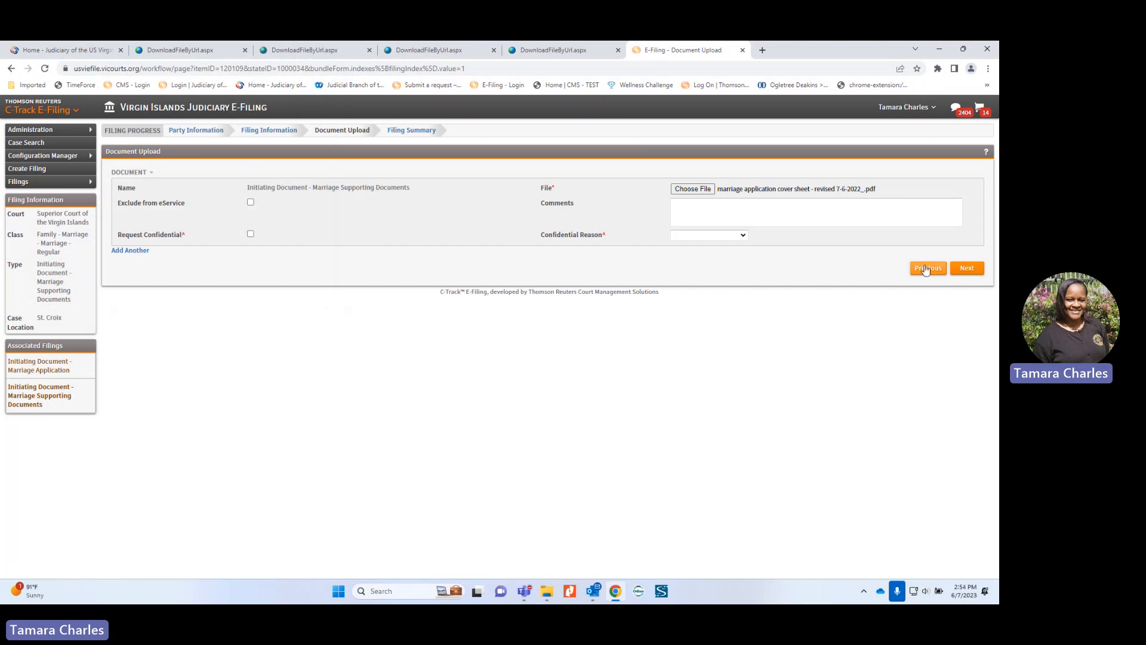
click(967, 271)
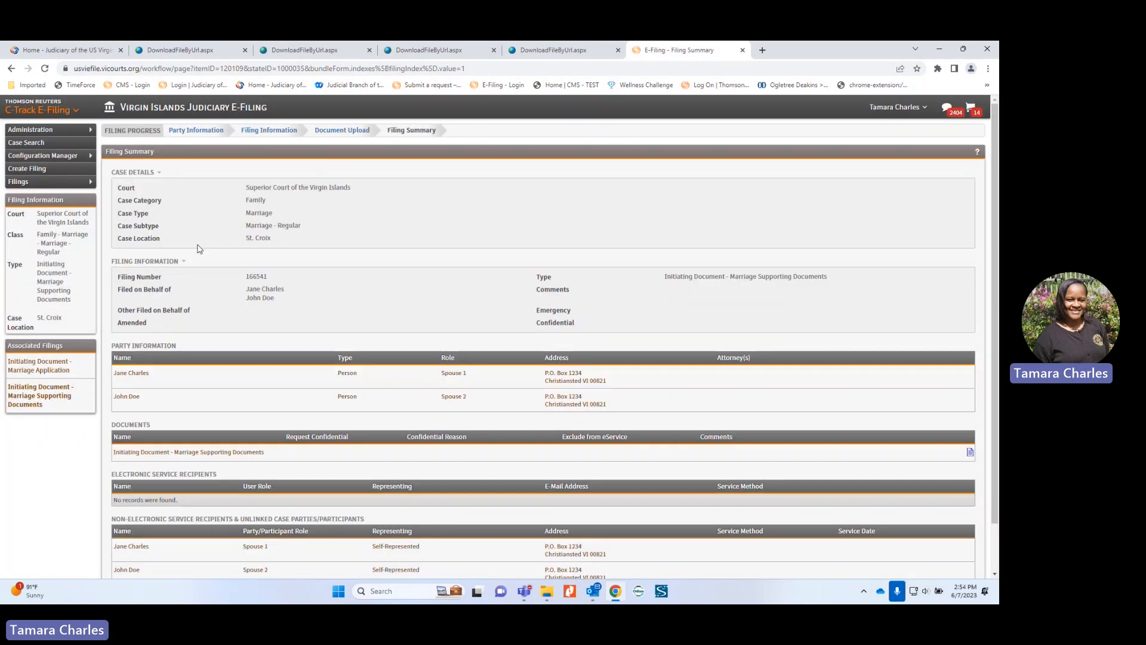
Step: Open the attached marriage application cover sheet PDF from the Filing Summary to review it, then close it
scroll(716, 388, down, 2)
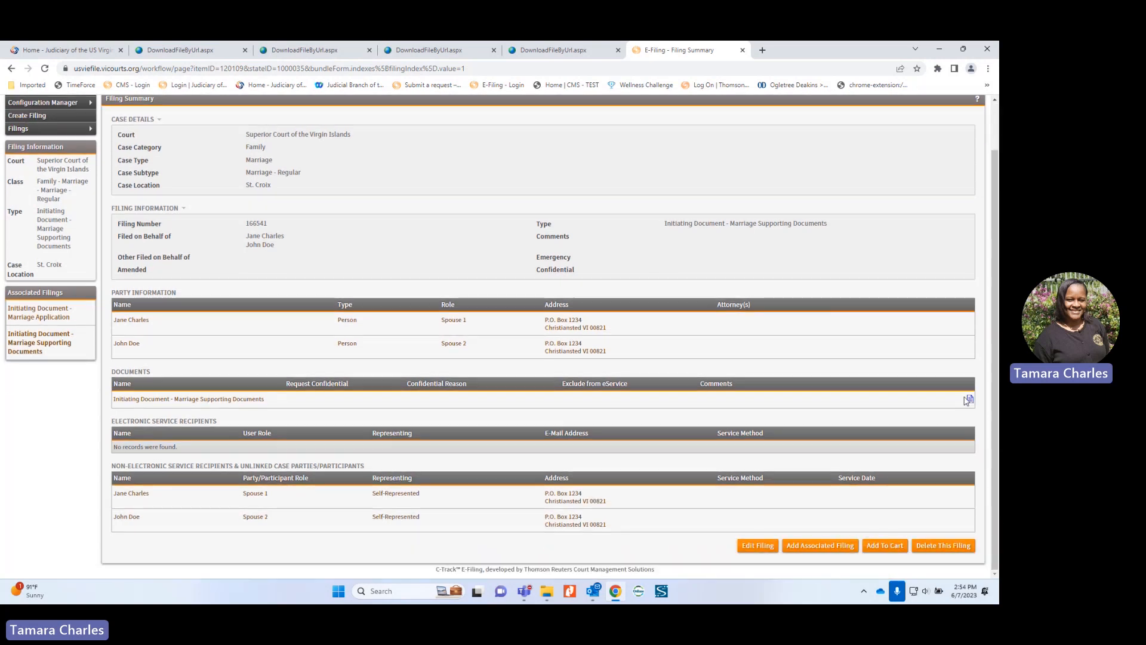
click(971, 398)
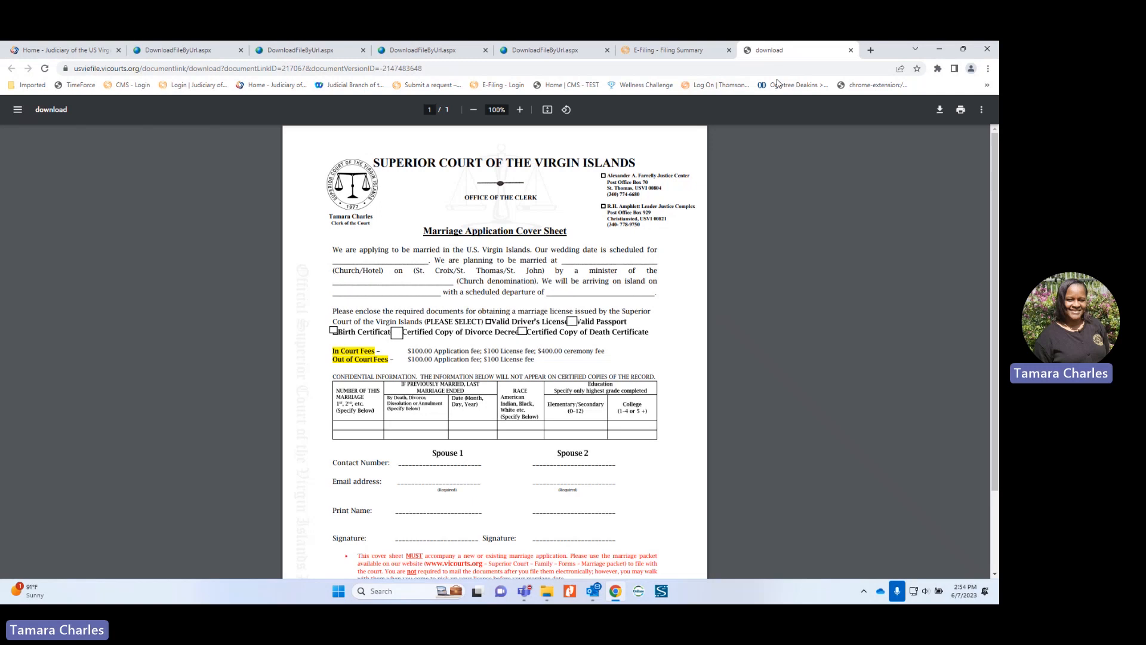
click(851, 50)
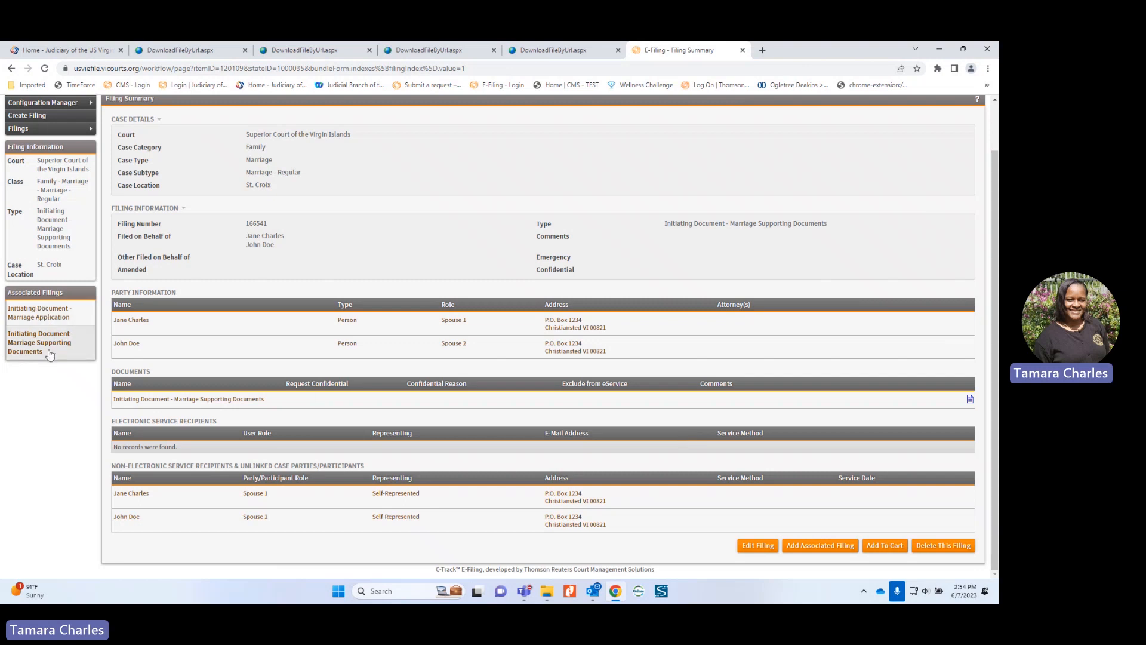
Step: Add the supporting-documents filing to the cart and review the 15 filings totalling $725.00
click(886, 547)
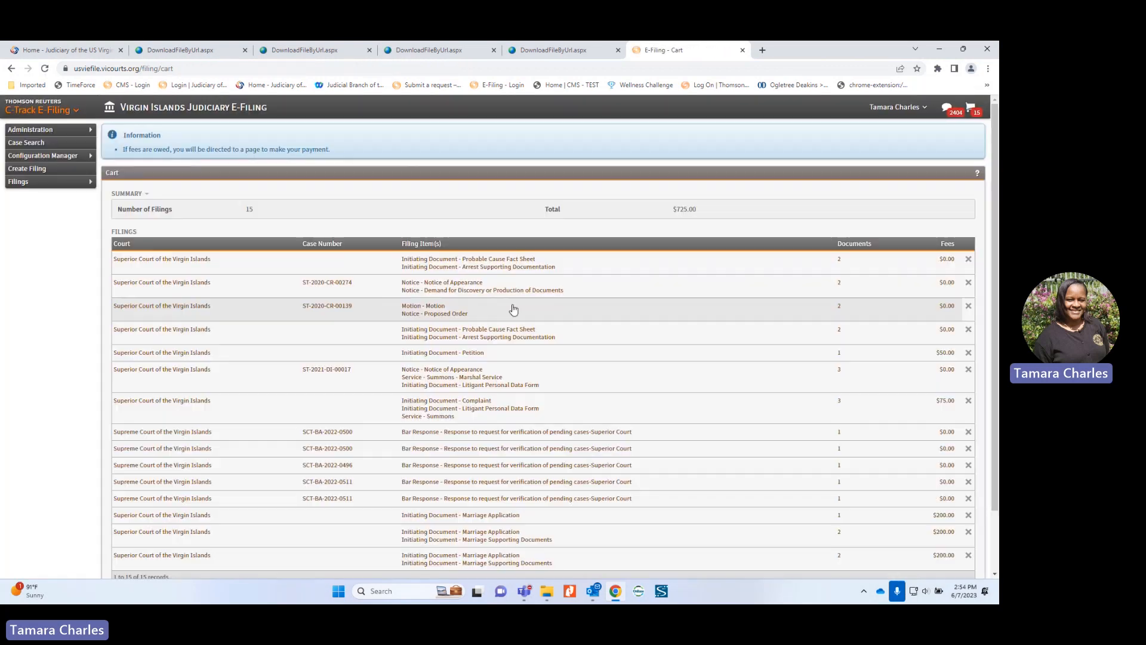
scroll(382, 232, down, 2)
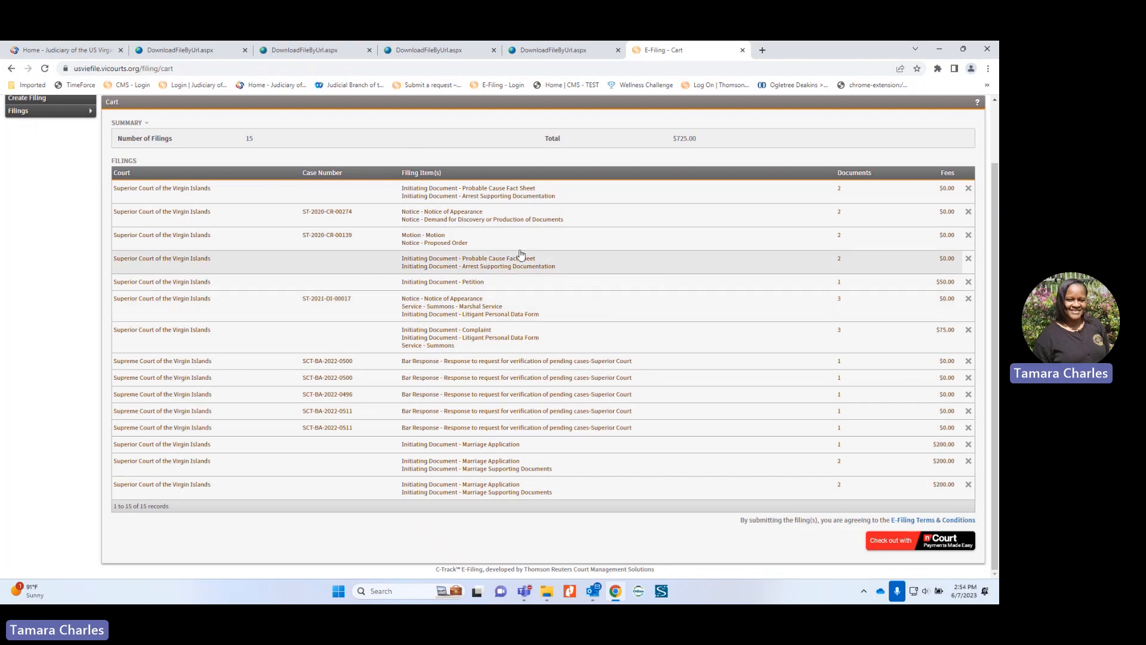
scroll(744, 263, up, 2)
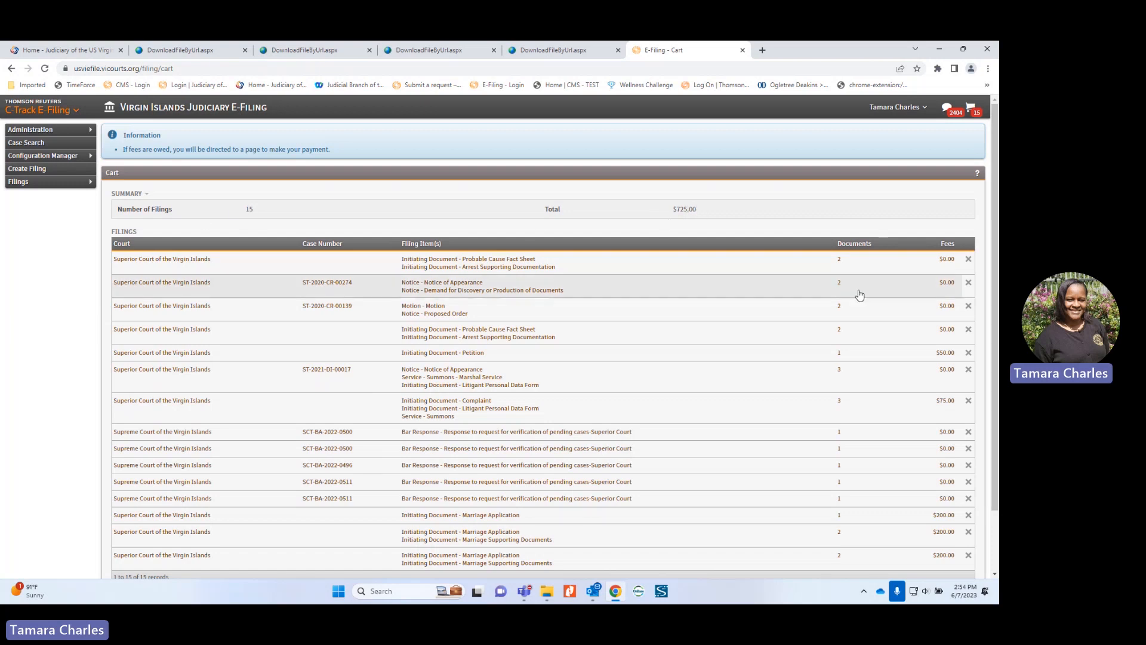
scroll(857, 292, down, 2)
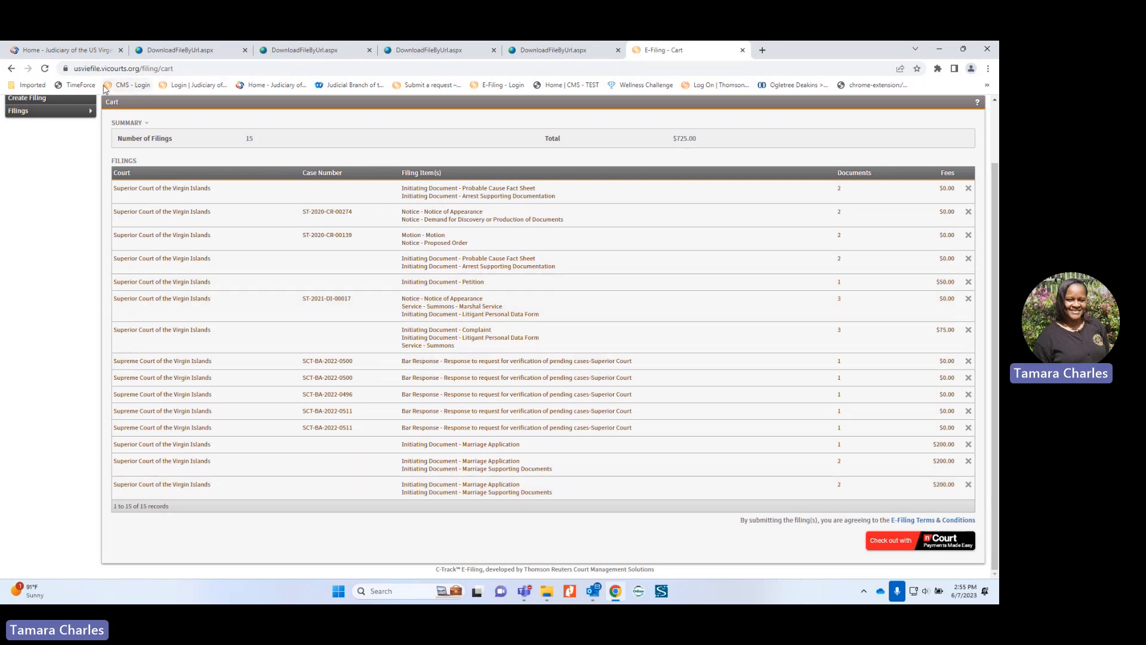
scroll(376, 266, up, 1)
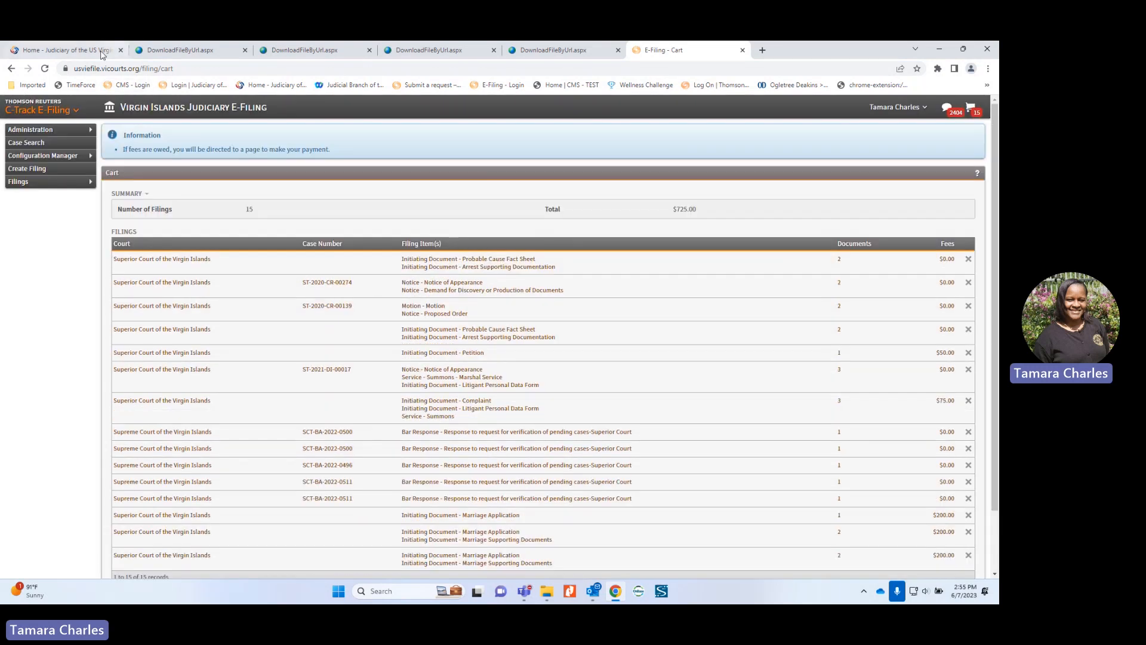
Step: Glance at the Judiciary of the US Virgin Islands website tab, then return to the E-Filing cart
click(66, 50)
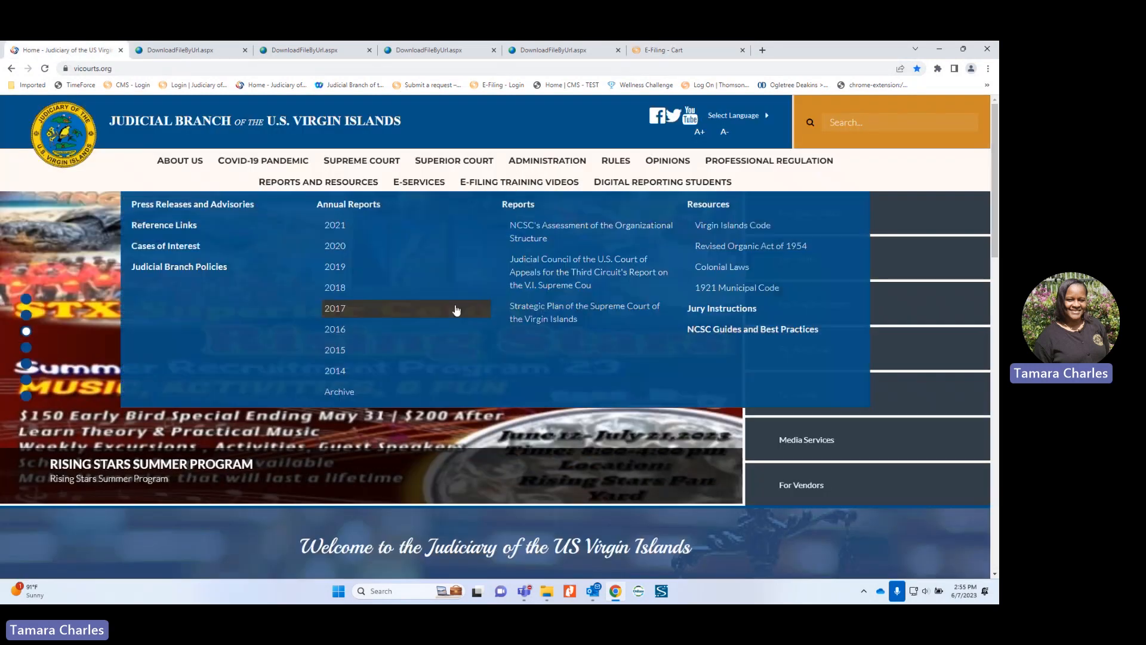
mouse_move(318, 182)
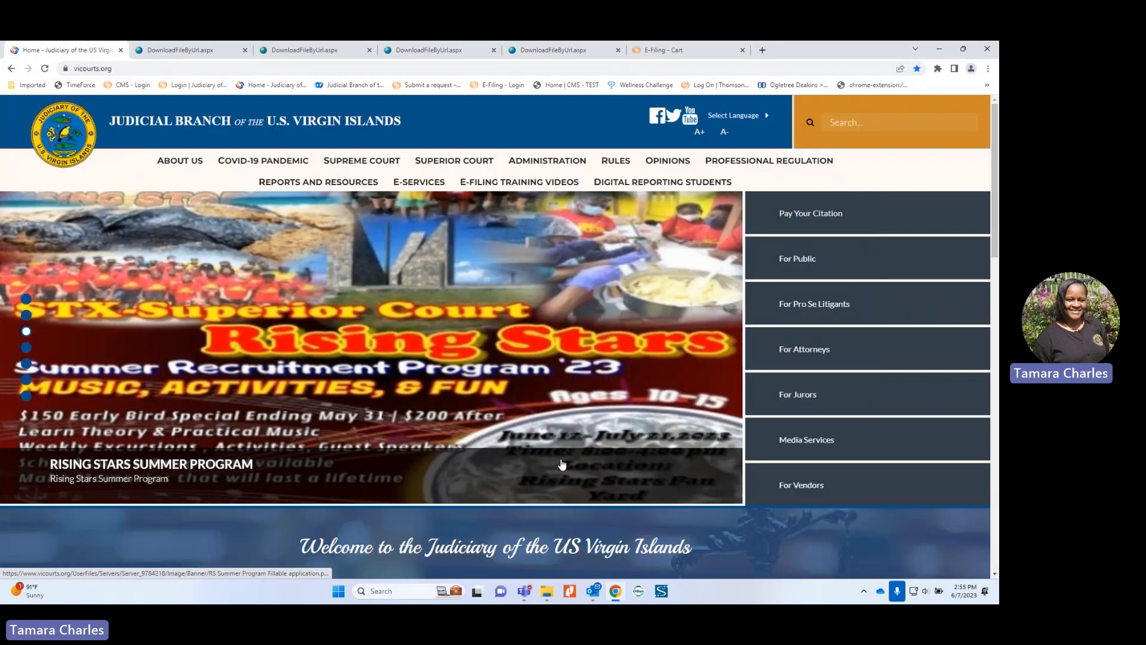
click(663, 51)
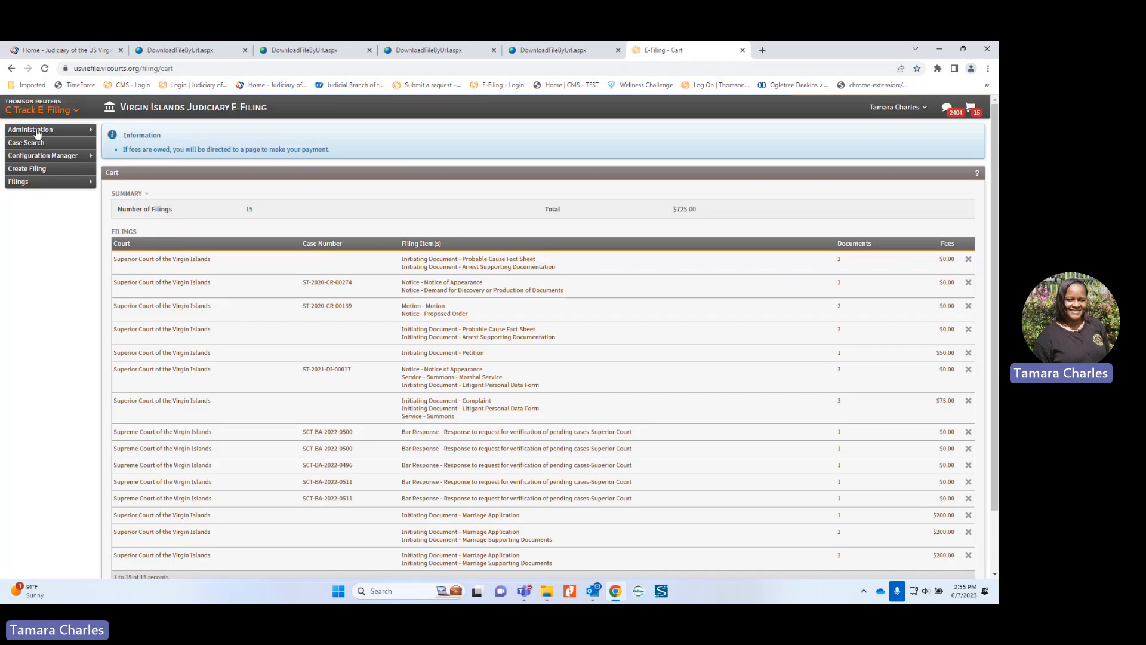
Step: Start a new filing in the Superior Court of the Virgin Islands for an Existing Case
click(25, 170)
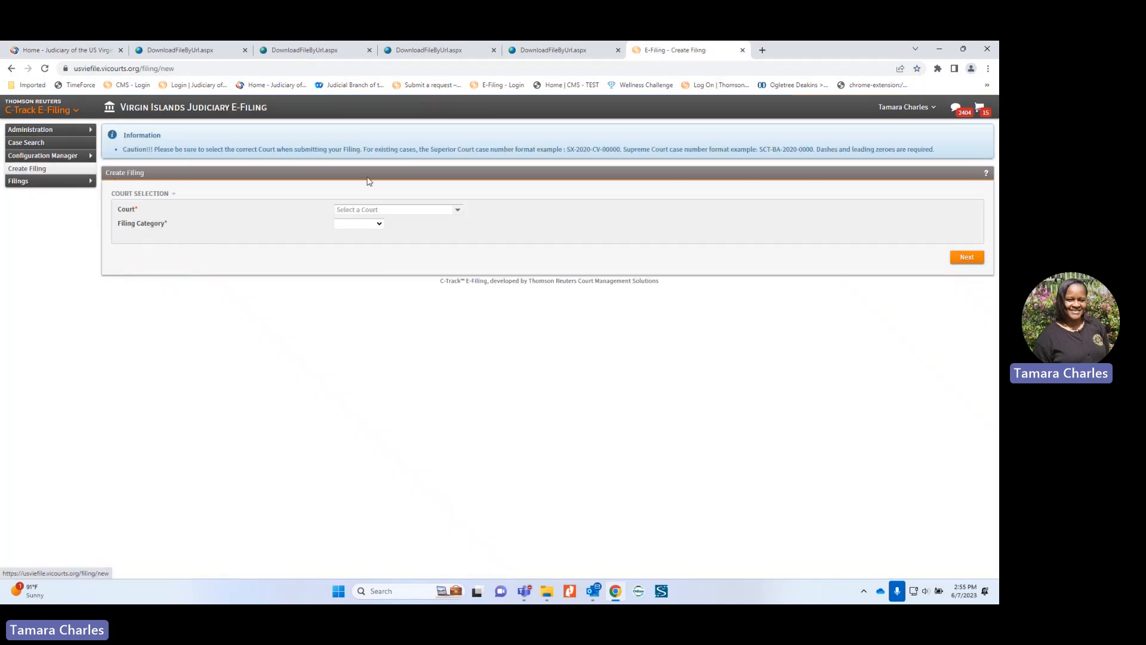
click(385, 206)
click(378, 250)
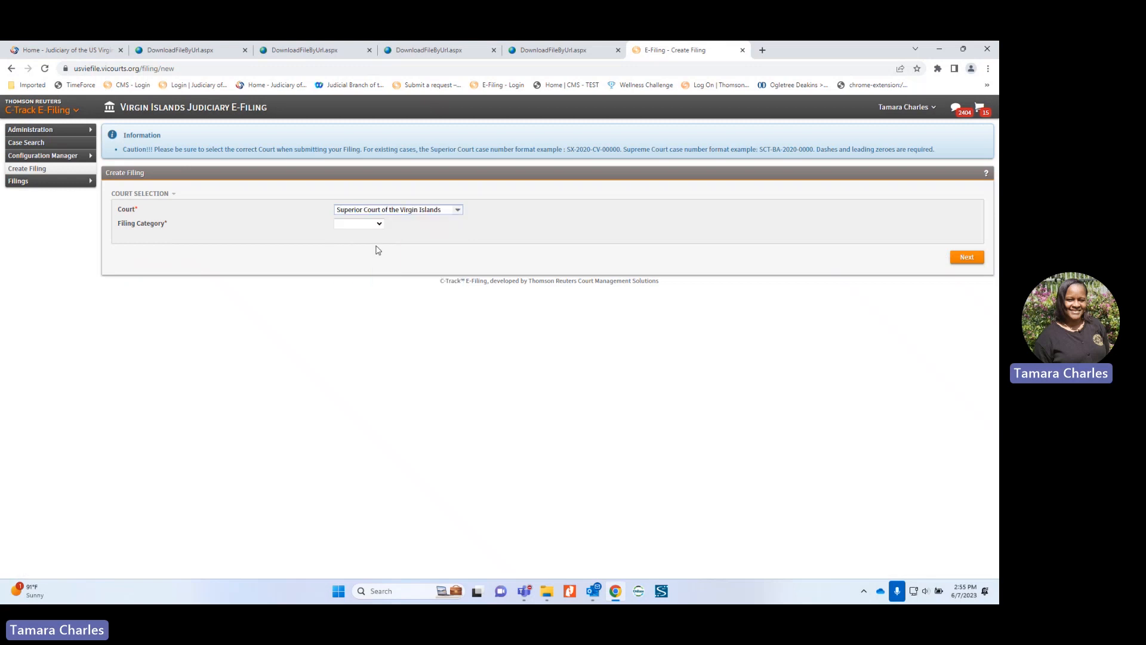
click(379, 225)
click(378, 250)
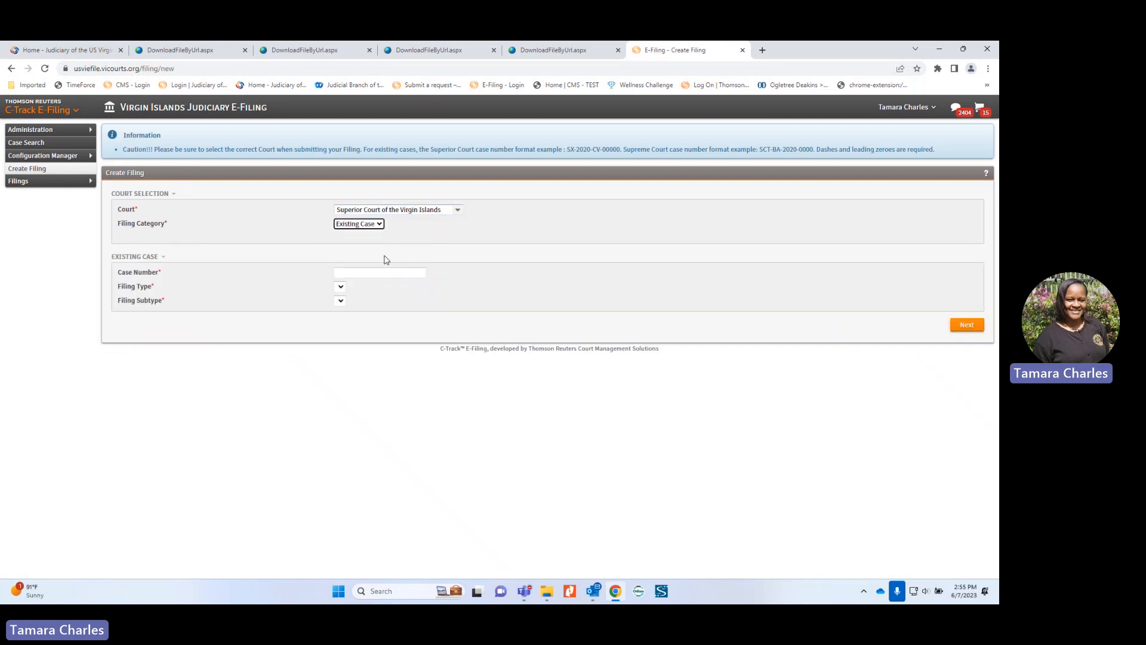
Step: Enter the existing marriage case number and set the filing type to Initiating Document
click(376, 271)
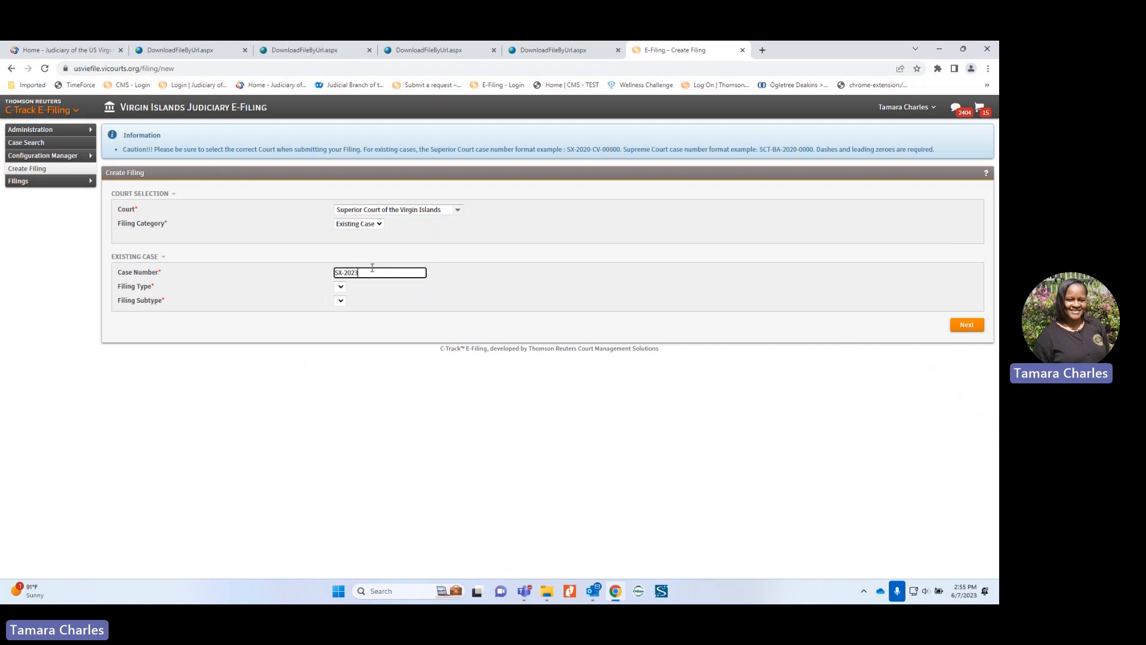
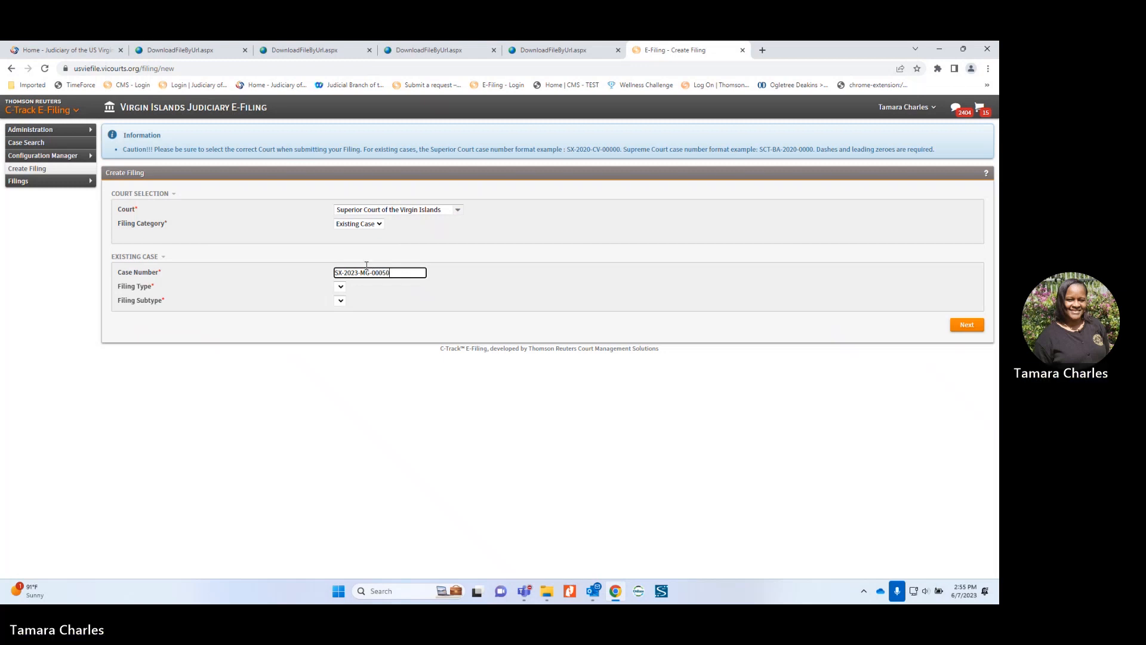
click(361, 286)
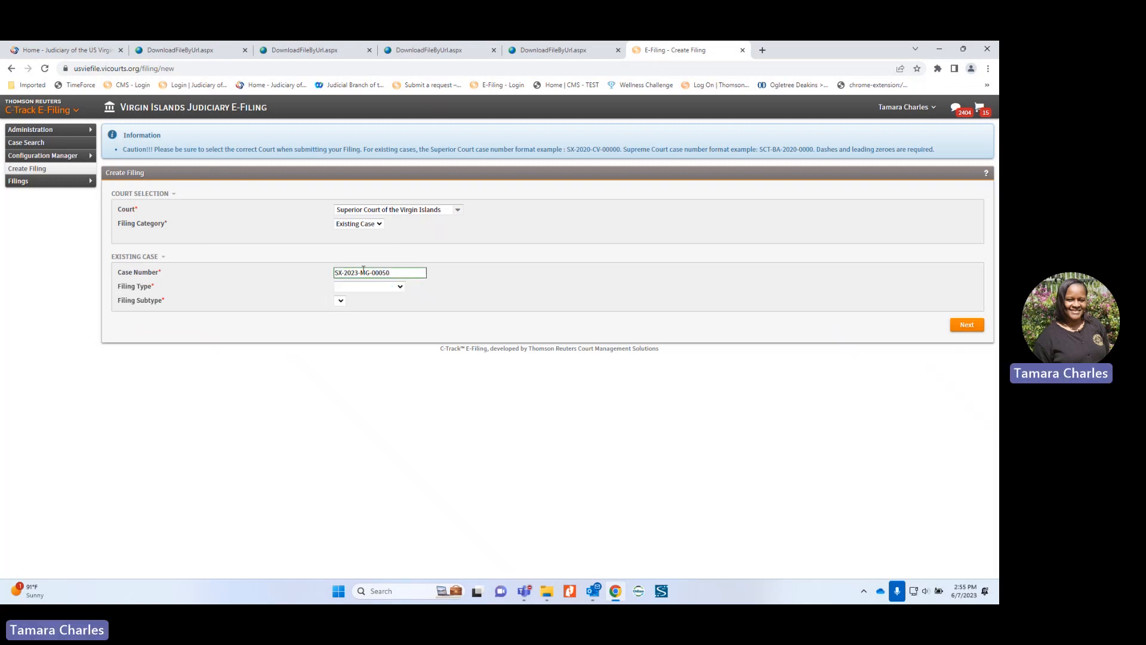
click(399, 289)
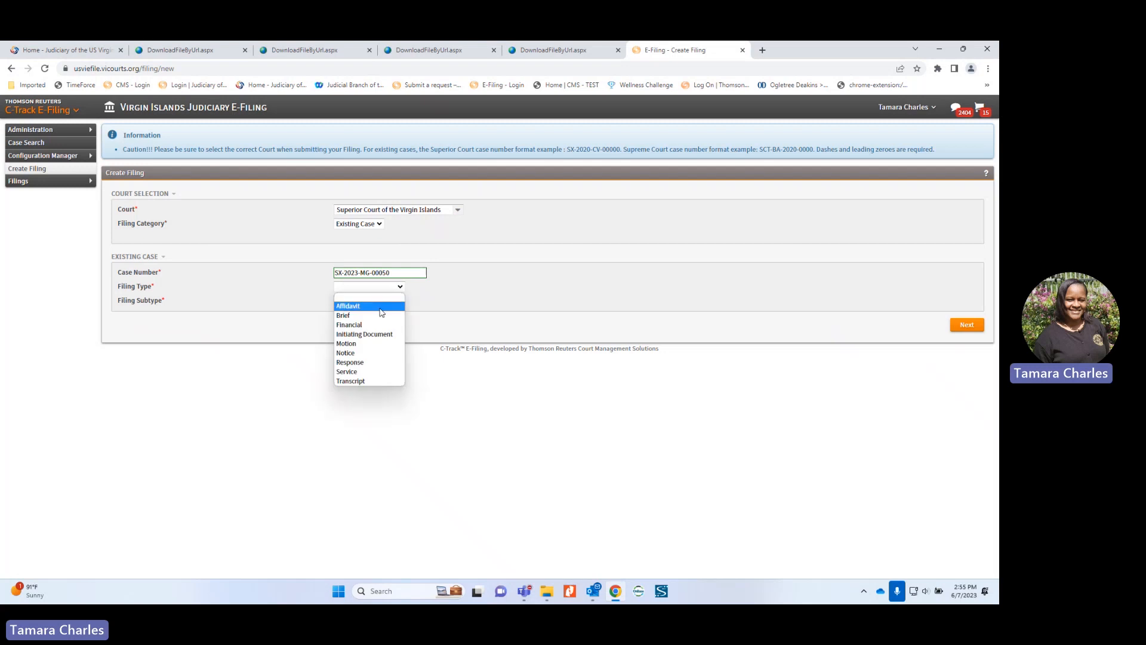
click(373, 334)
click(375, 301)
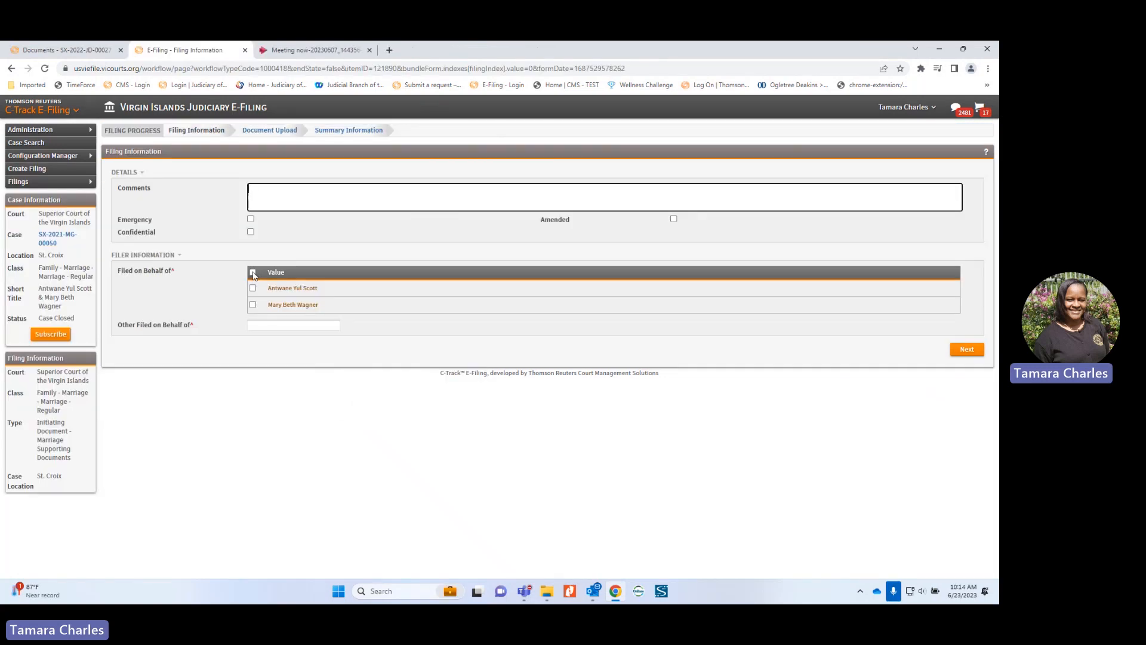
Step: File on behalf of both listed spouses and continue to the document upload step
click(252, 273)
click(971, 352)
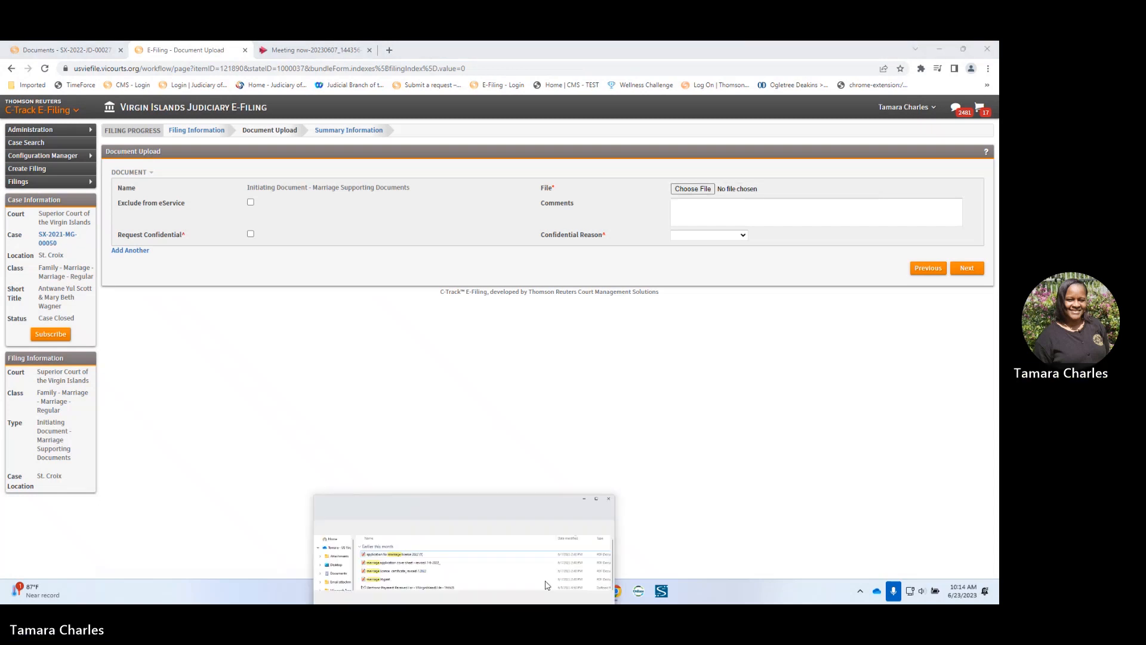
drag(478, 432, 503, 291)
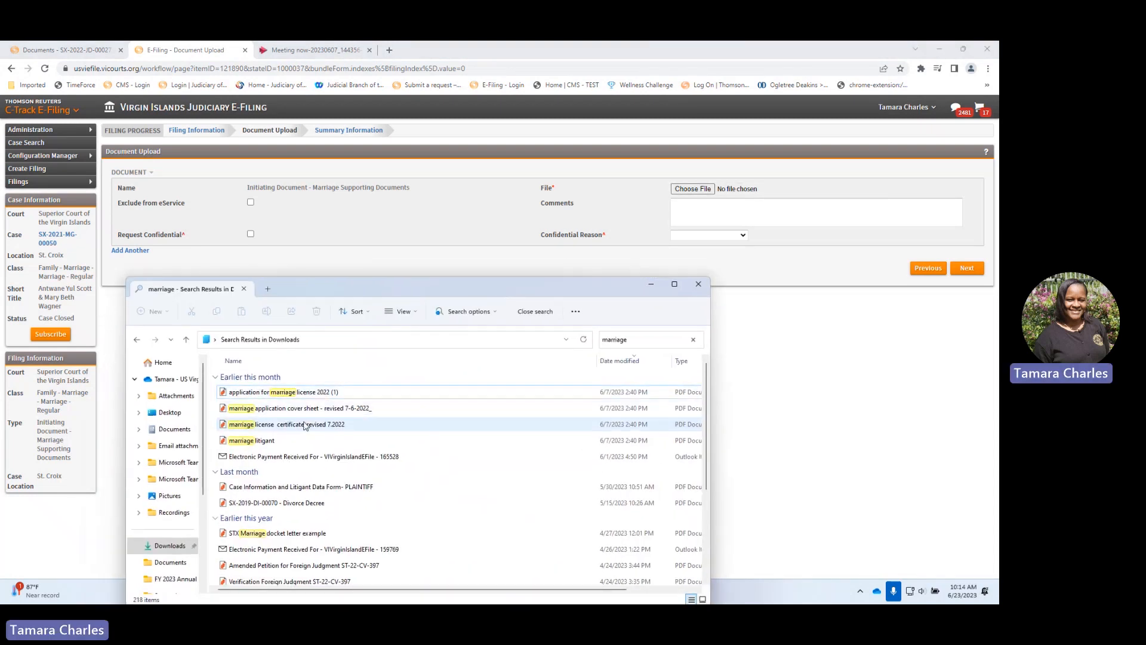
click(689, 191)
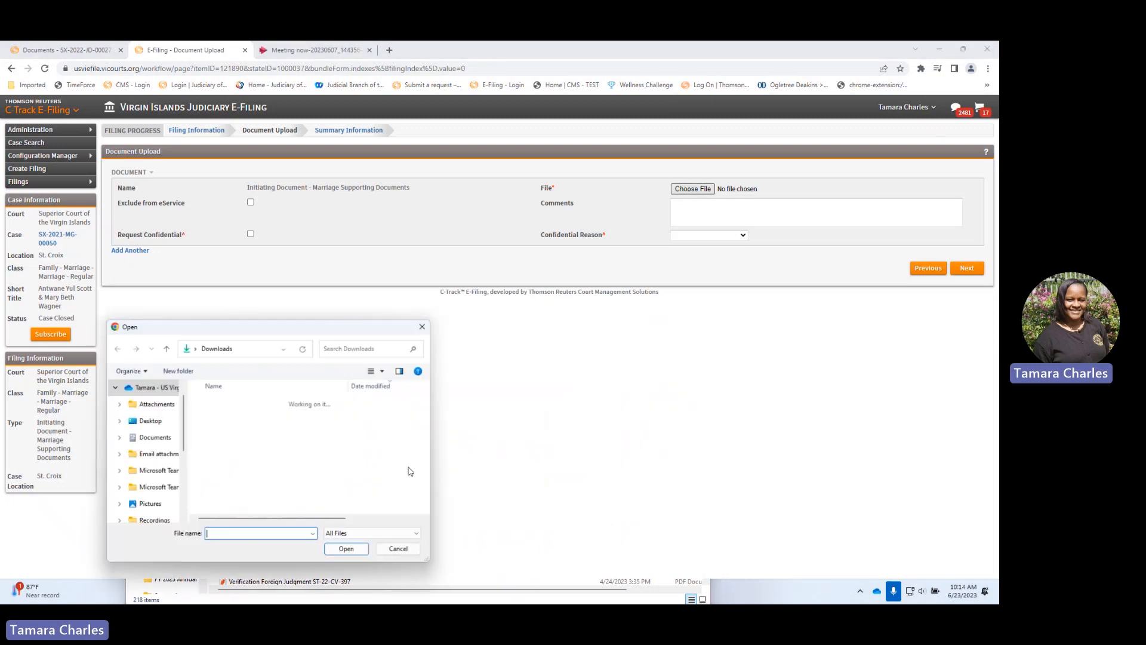
Step: Attach marriage license certificate_revised 7.2022.pdf, found by searching Downloads for 'MARR'
scroll(164, 471, down, 2)
click(161, 457)
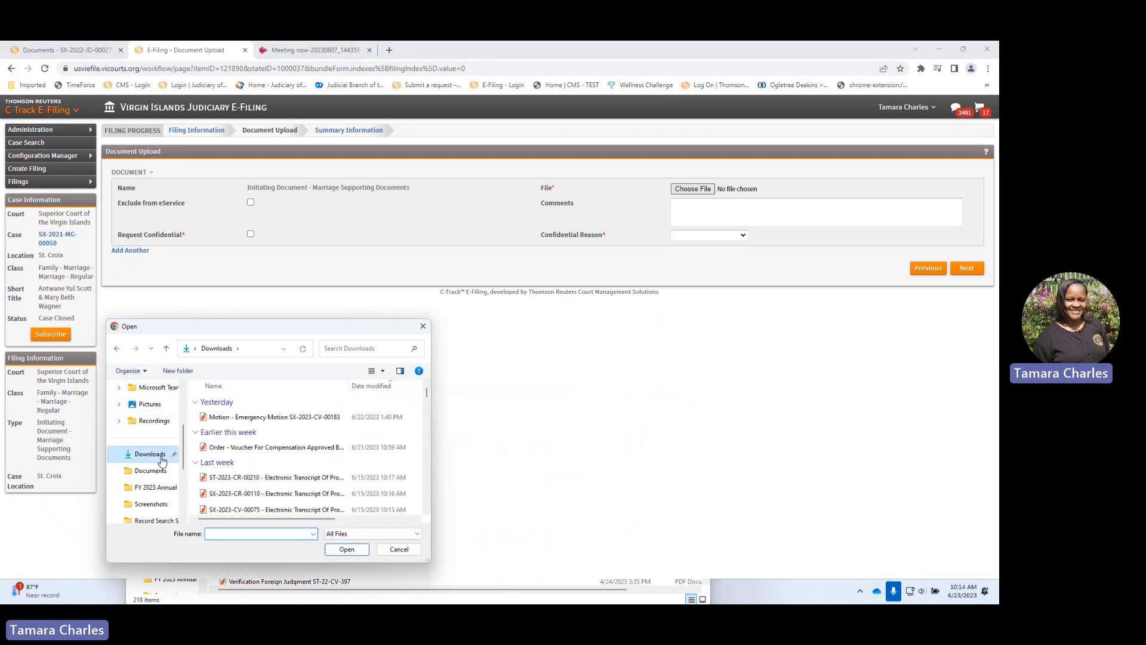
click(355, 348)
text(MARR)
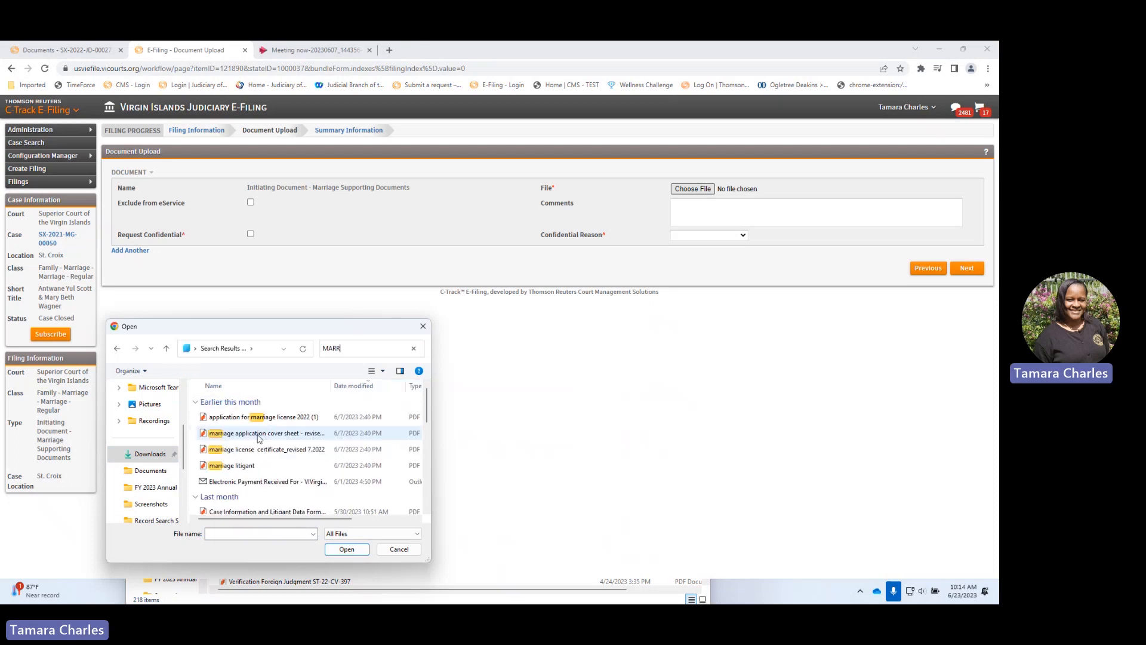
click(254, 451)
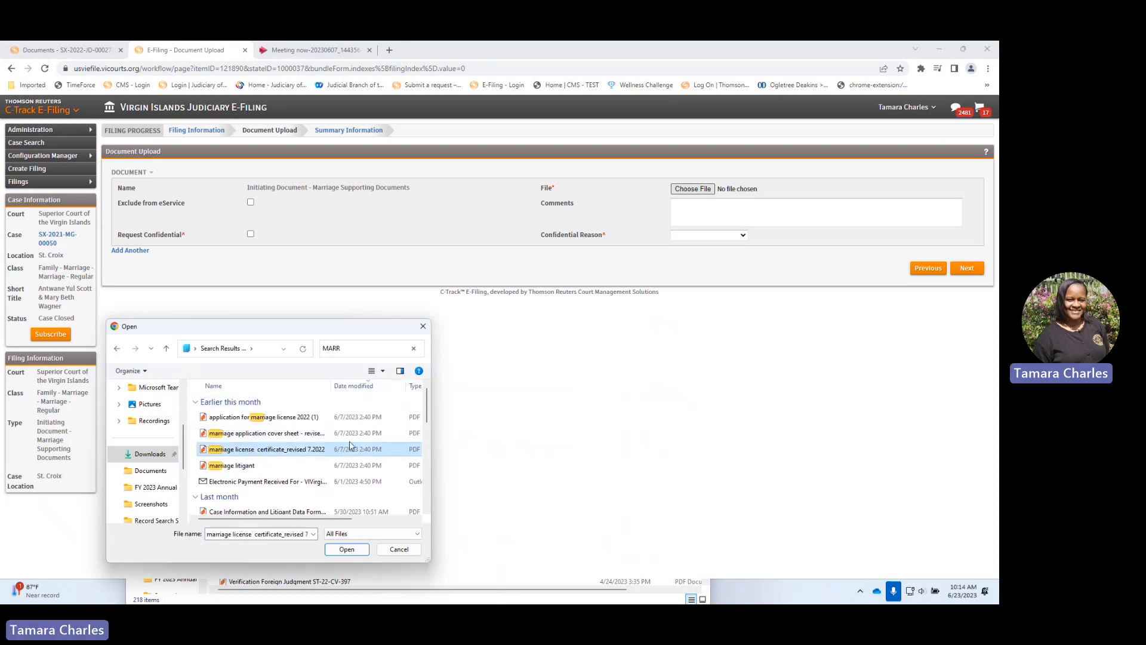
click(346, 549)
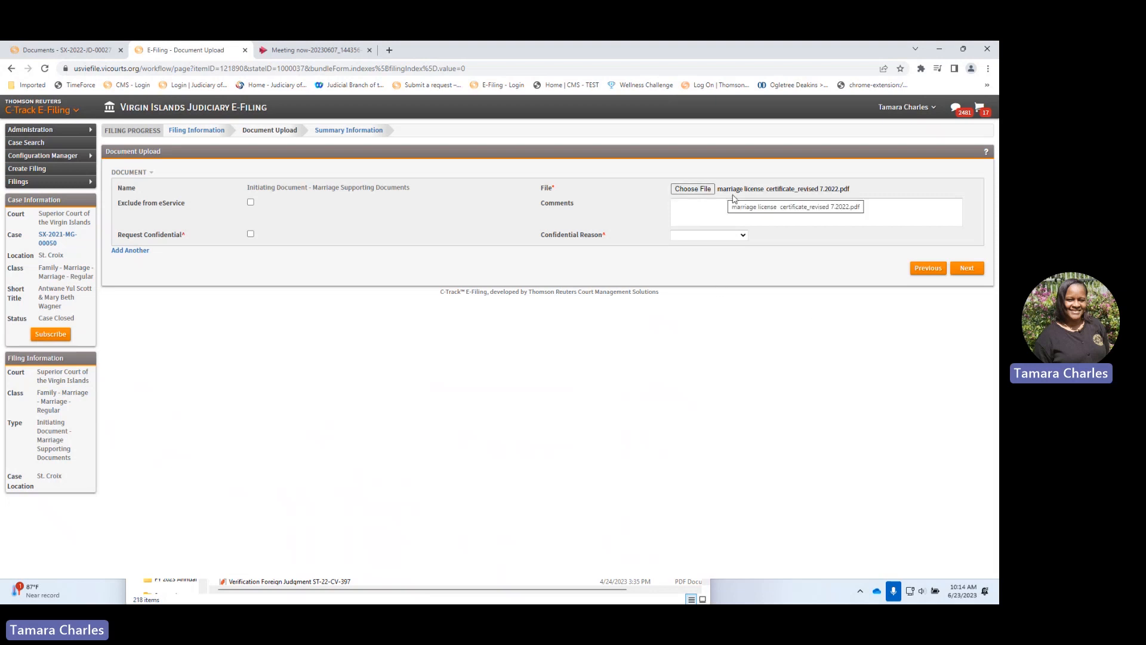
Step: Preview the uploaded marriage license PDF from the filing summary, then return to Document Upload
click(967, 270)
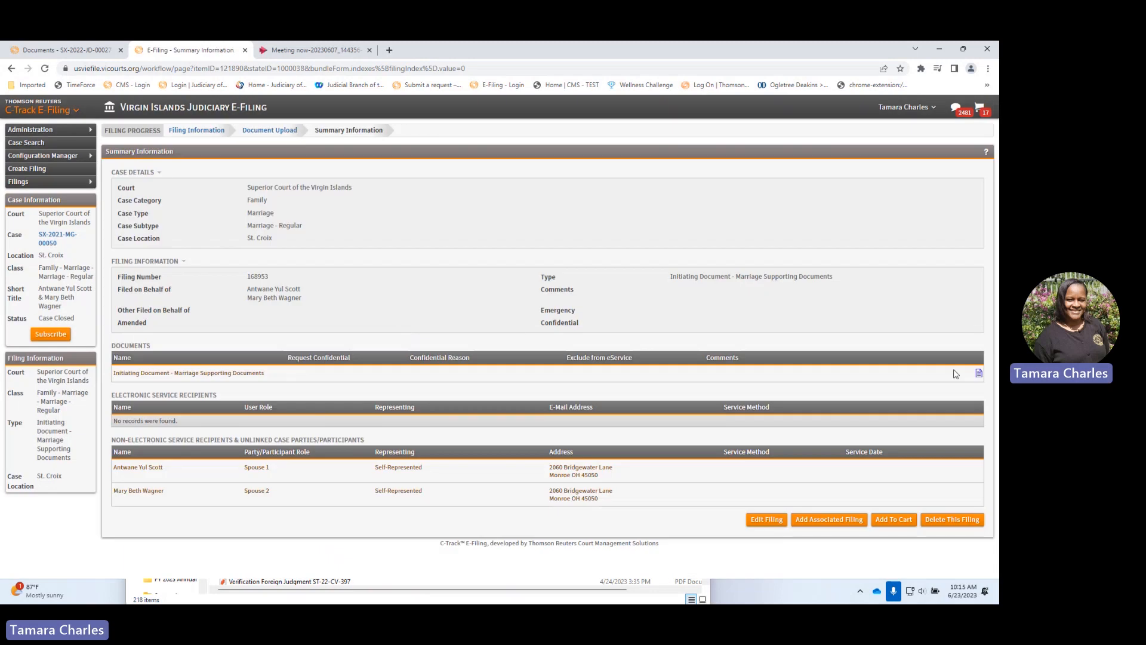
click(979, 373)
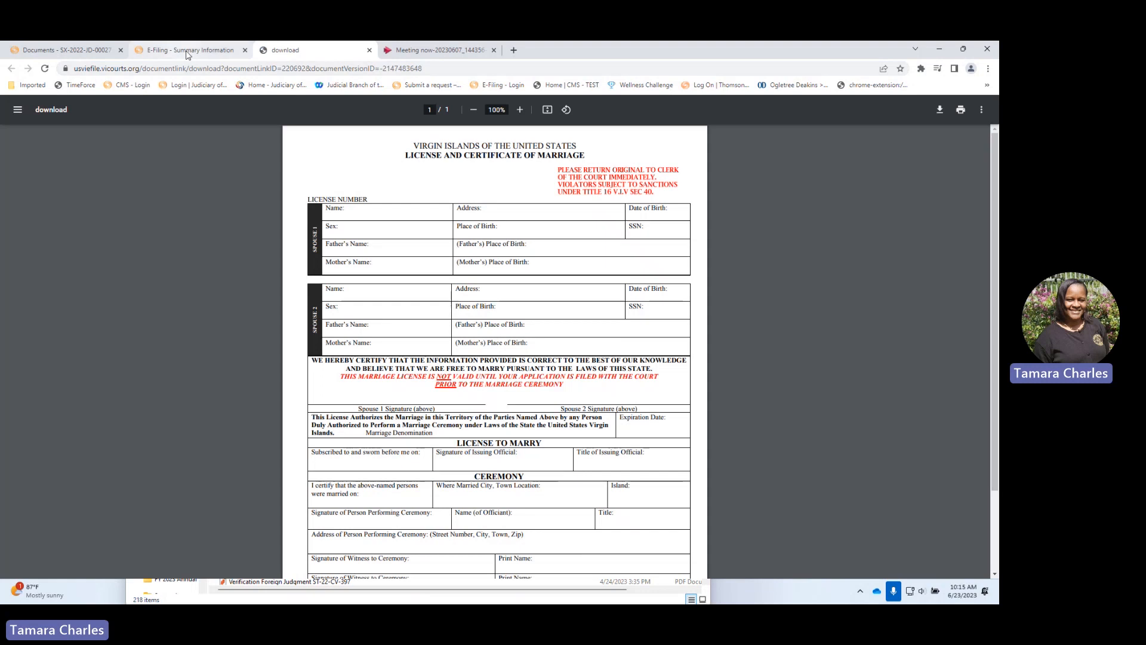
mouse_move(187, 55)
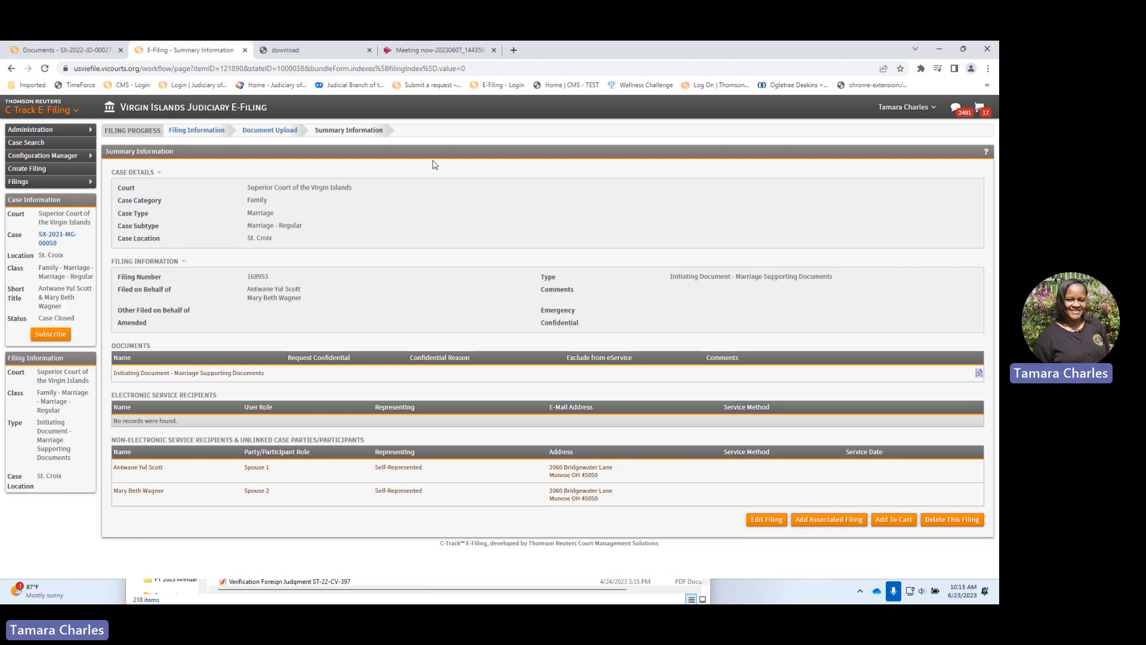
click(187, 51)
click(978, 373)
click(269, 130)
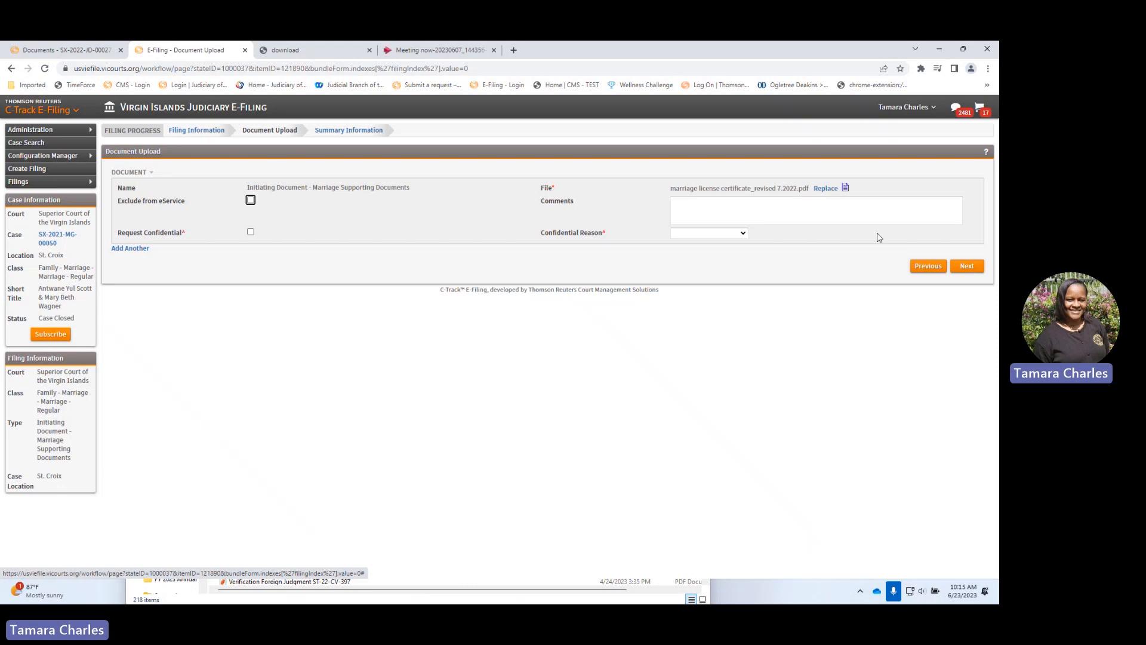
Step: Continue to Summary Information and add the Marriage Supporting Documents filing to the cart
click(965, 266)
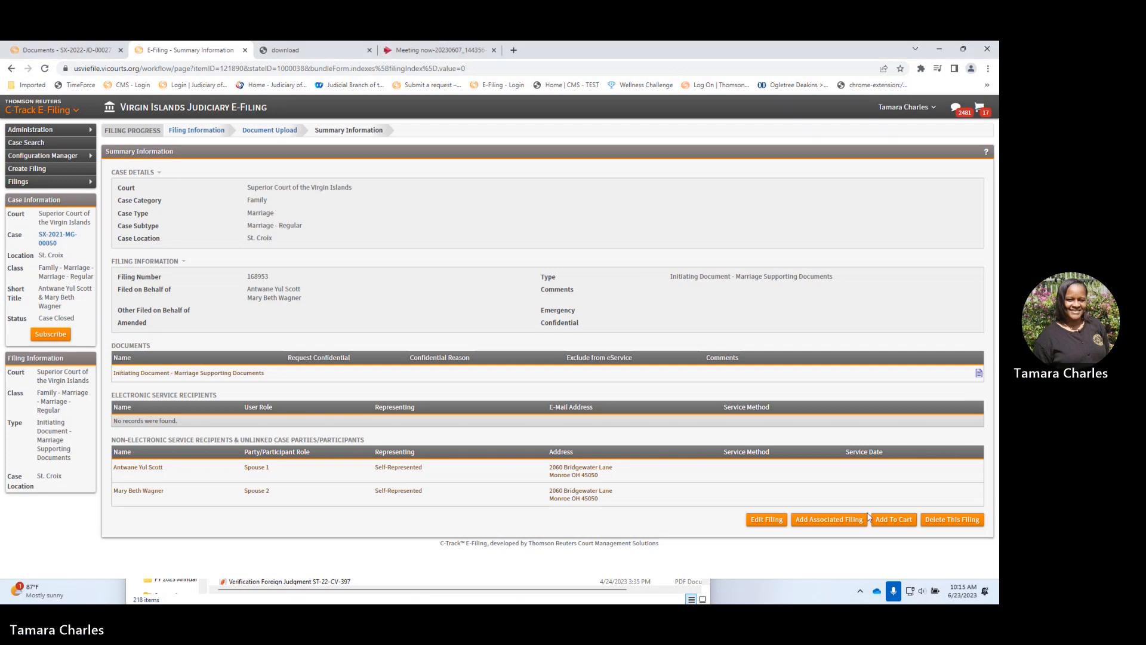
click(893, 517)
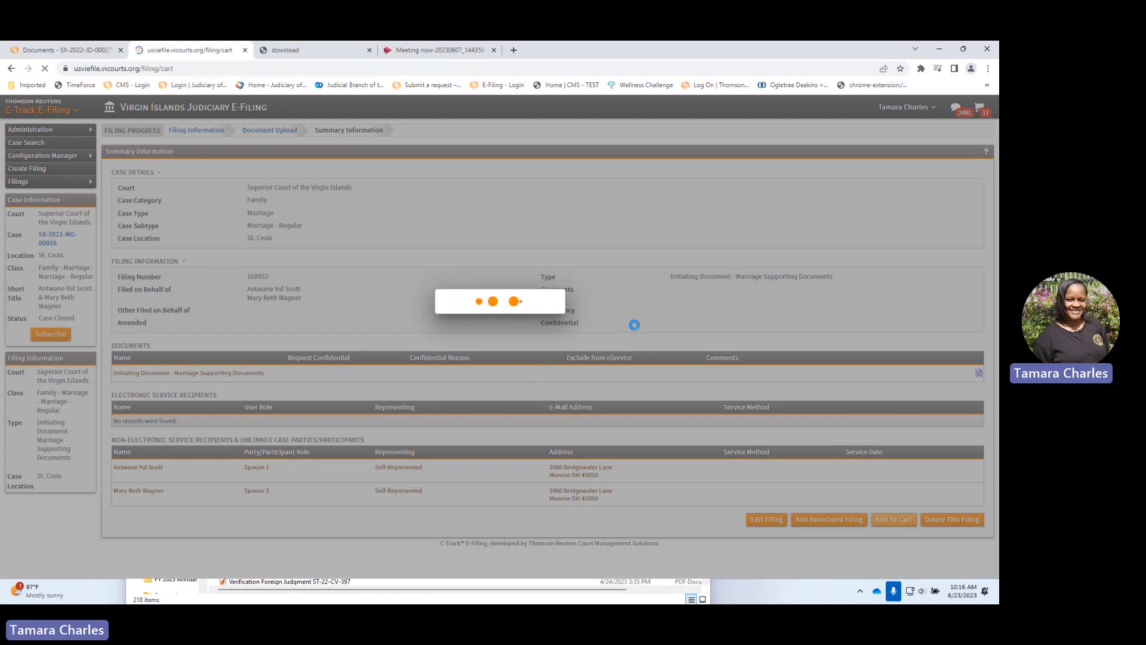
Step: Reopen the last Marriage Supporting Documents row, add it to the cart, and review the 16 filings totalling $725.00
scroll(537, 430, down, 3)
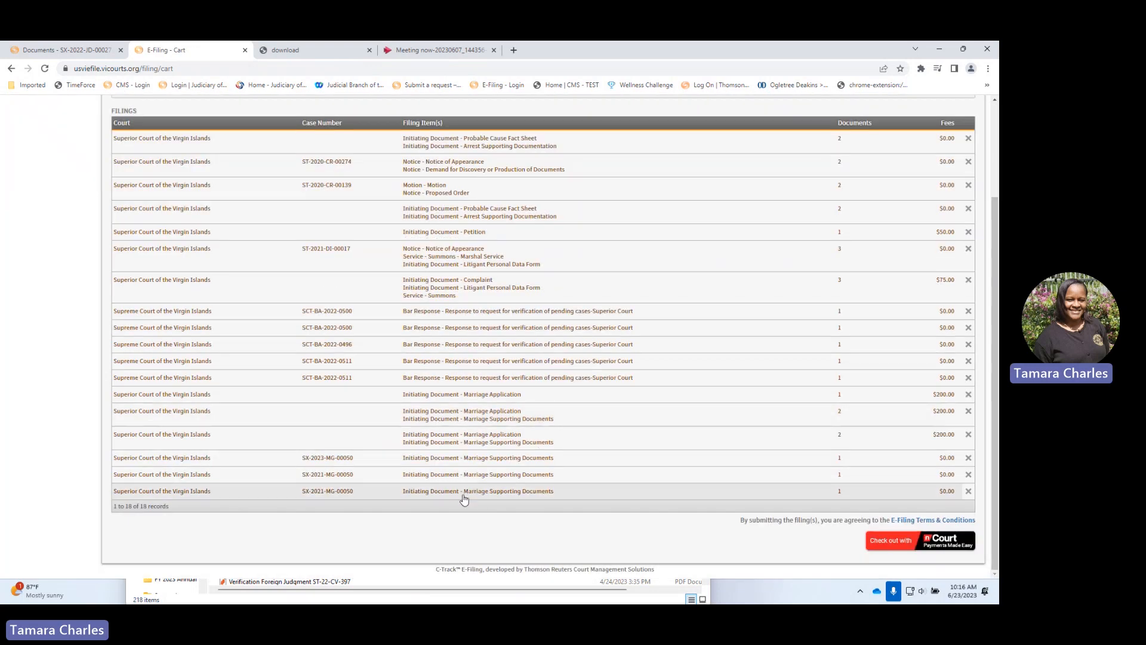
click(460, 495)
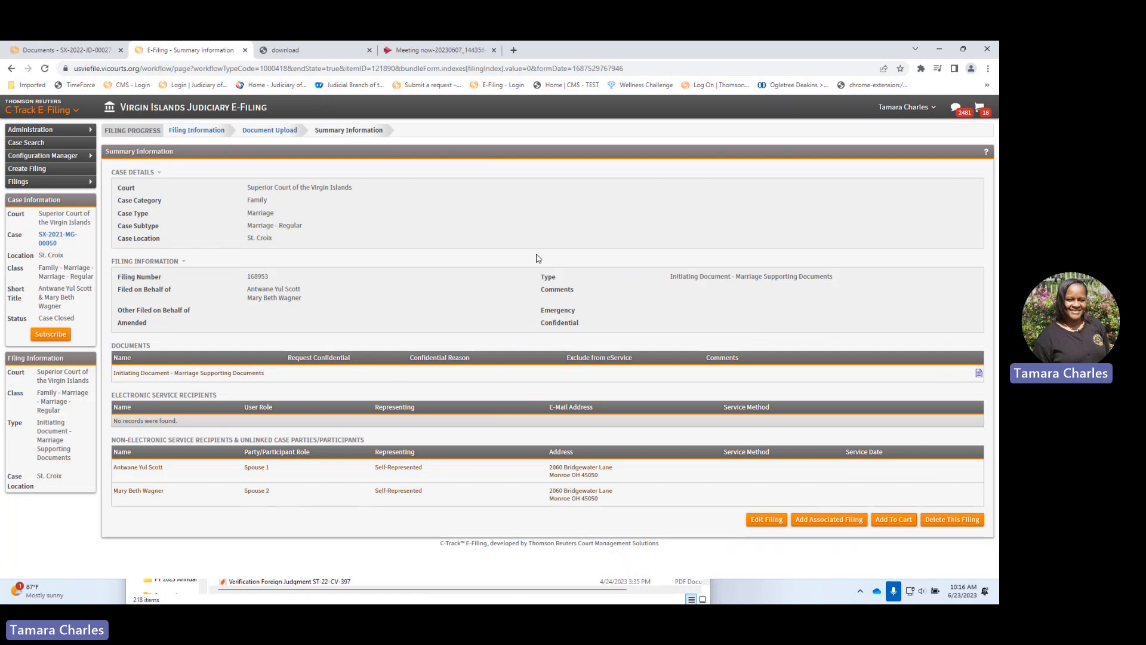
click(894, 520)
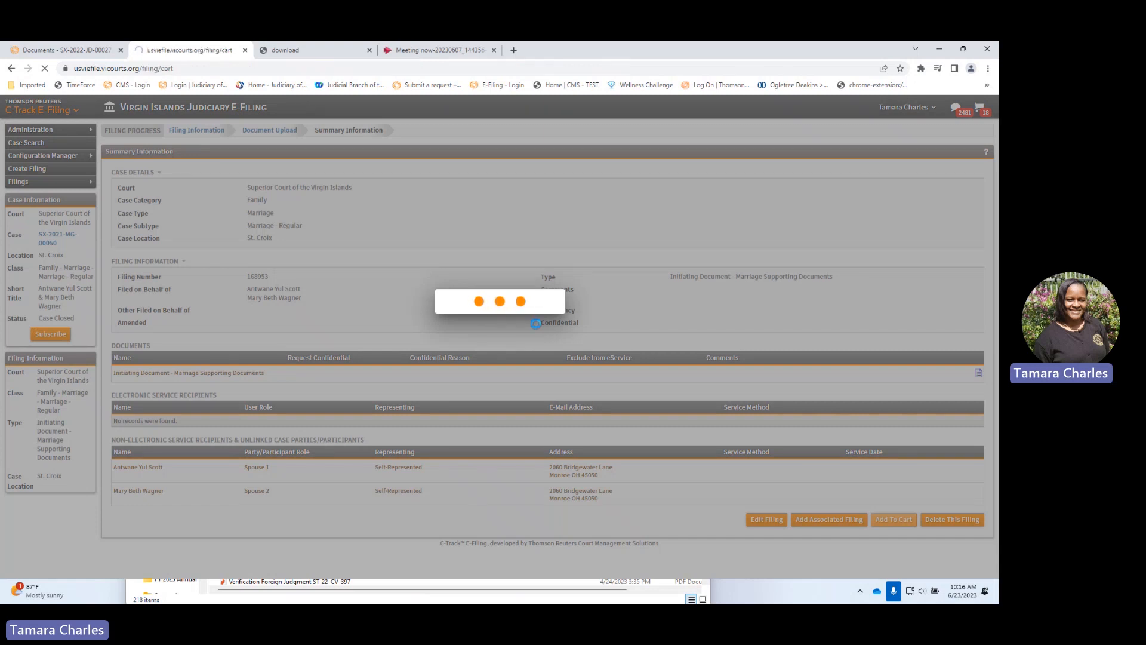
scroll(550, 328, down, 3)
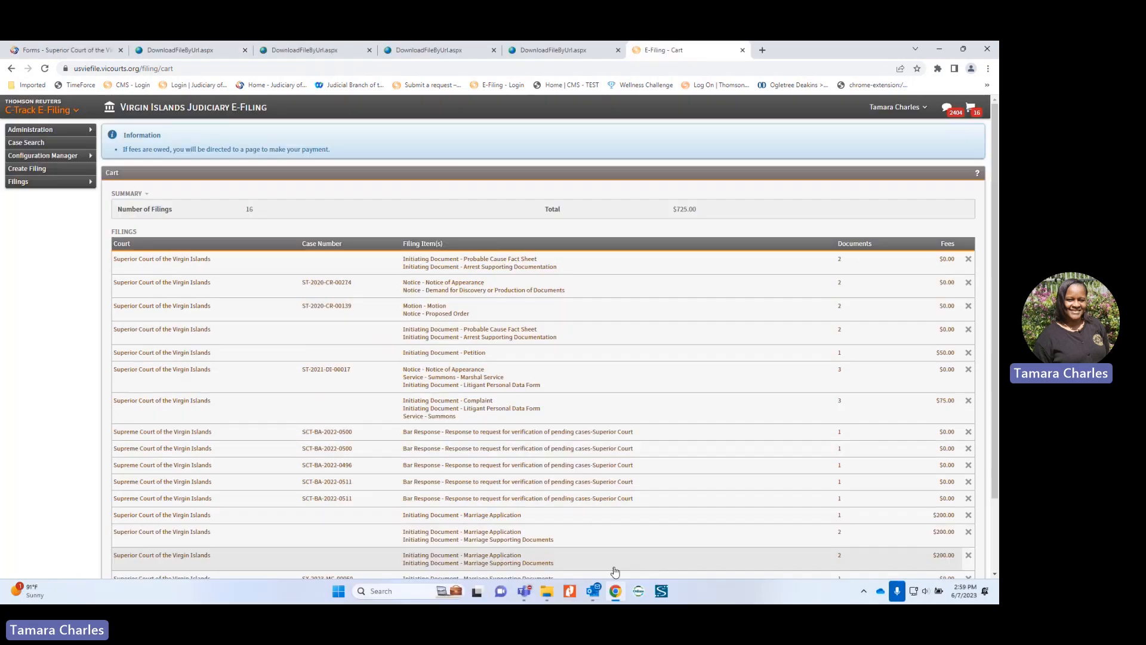
mouse_move(520, 599)
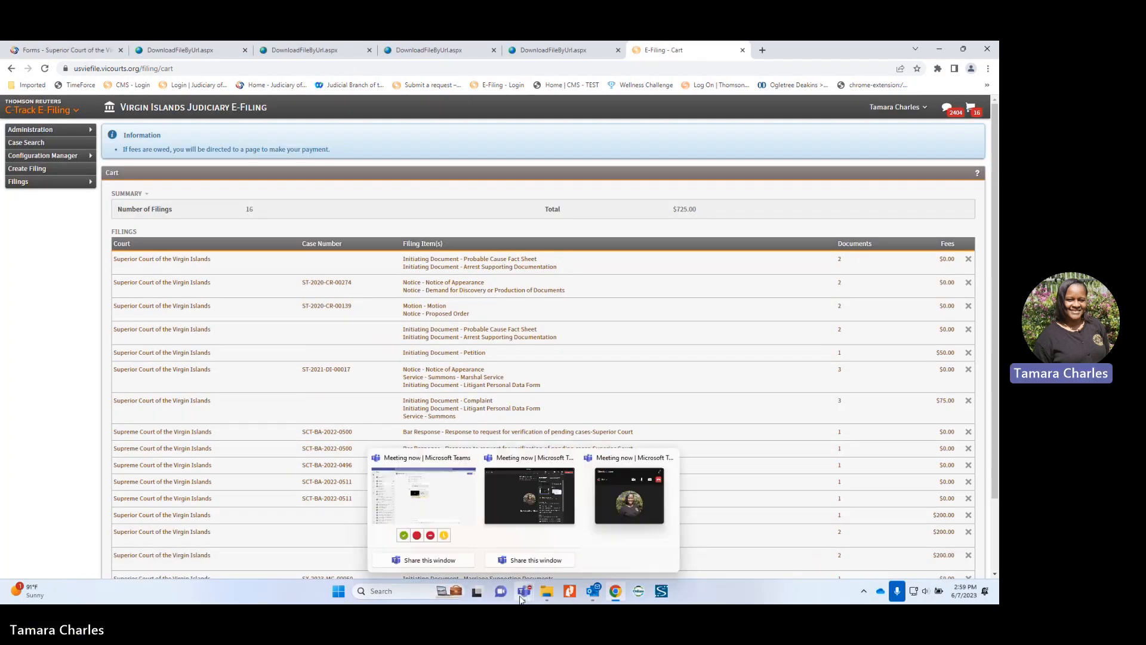